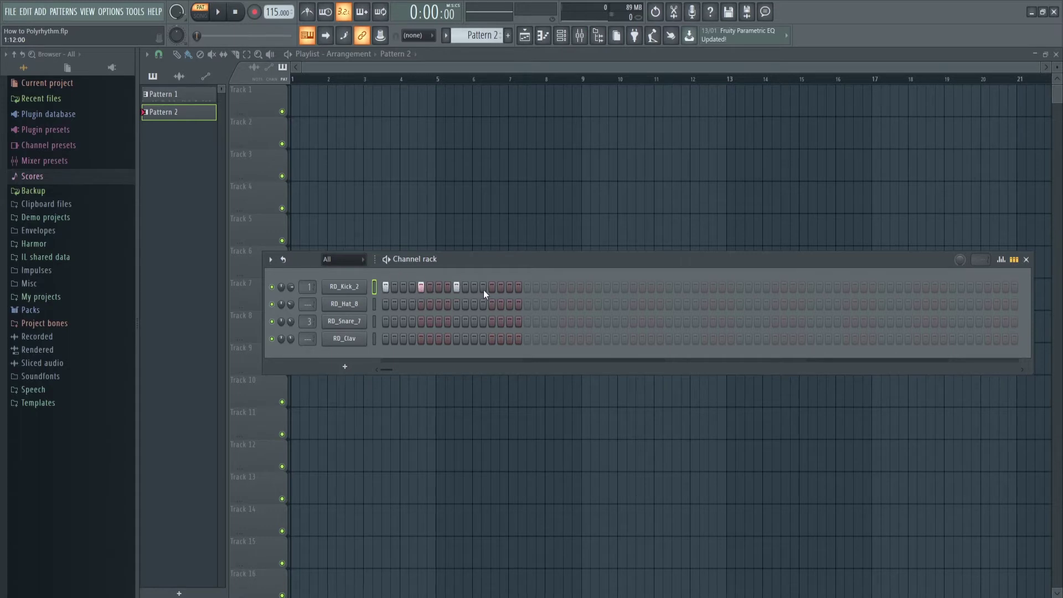
# Audition the kick, add snare hits on steps 5 and 13 (beats two and four), and replay the beat
pyautogui.click(219, 15)
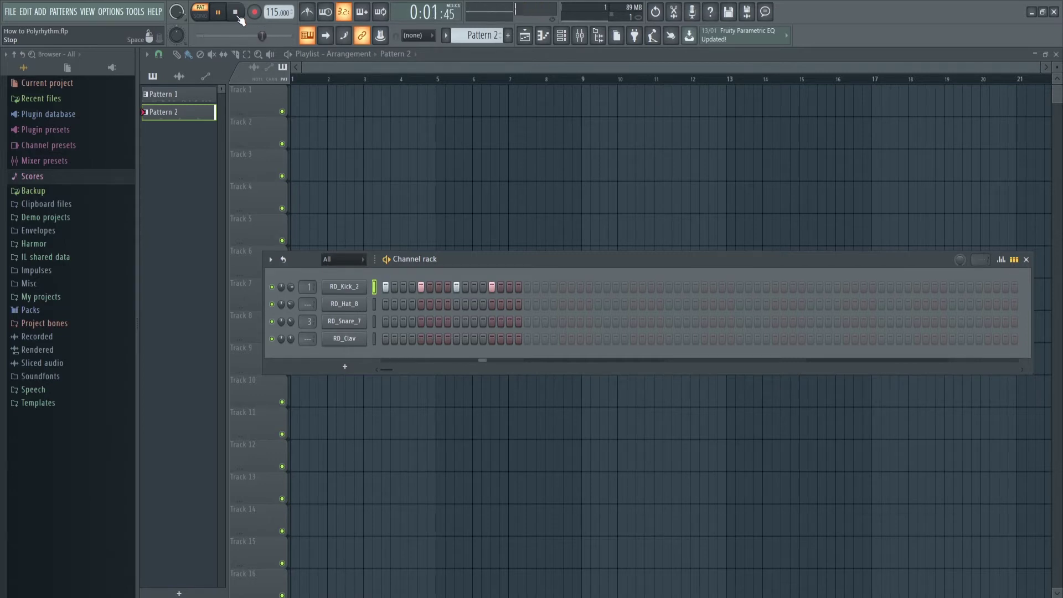
pyautogui.click(237, 16)
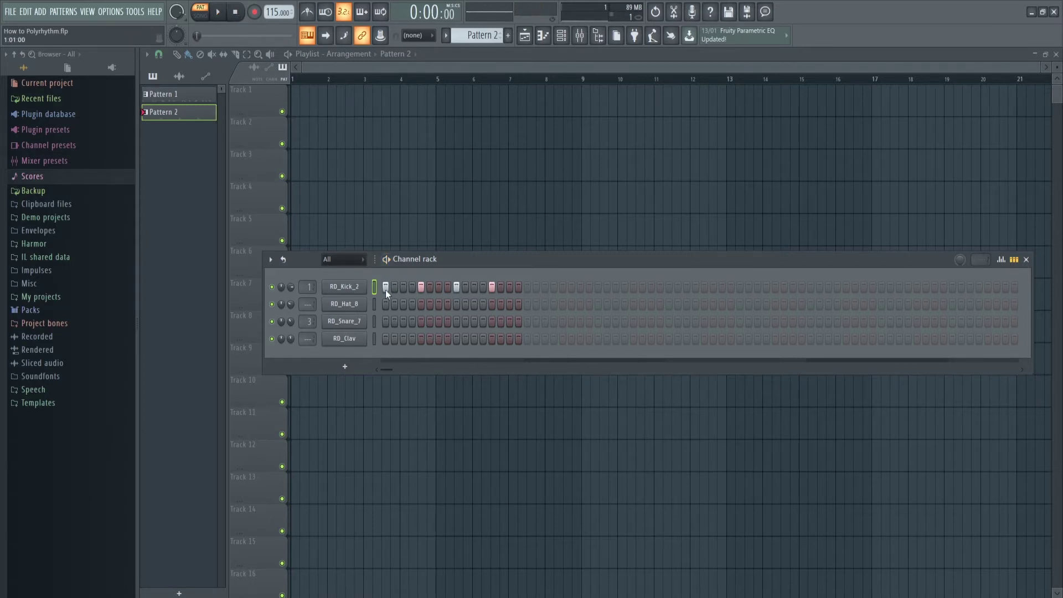
pyautogui.click(421, 322)
pyautogui.click(492, 323)
pyautogui.click(221, 13)
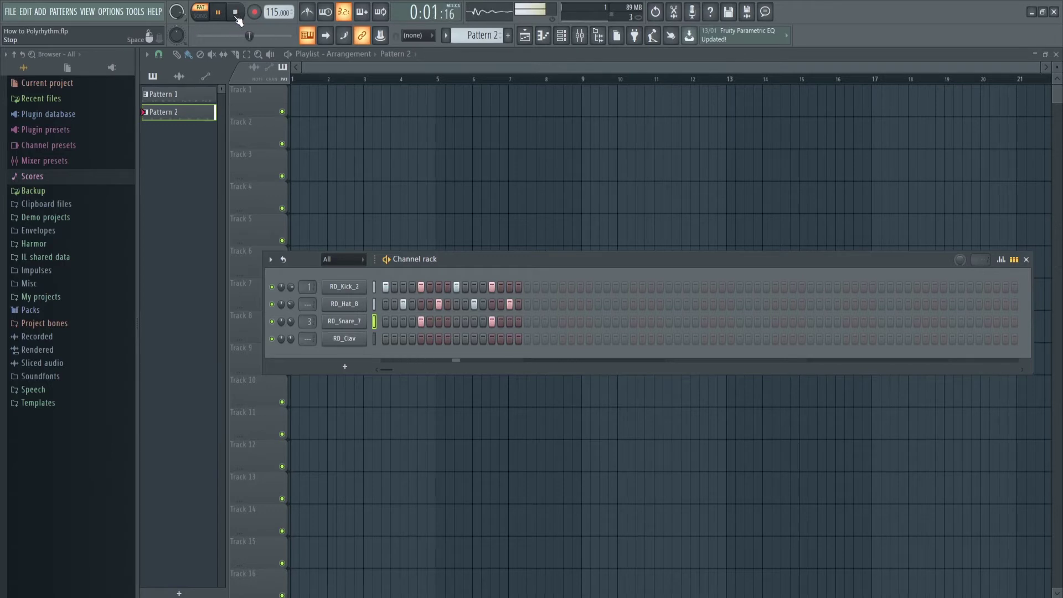
pyautogui.click(236, 14)
# Open the RD_Clav piano roll and draw four closely spaced C5 notes
pyautogui.rightClick(348, 340)
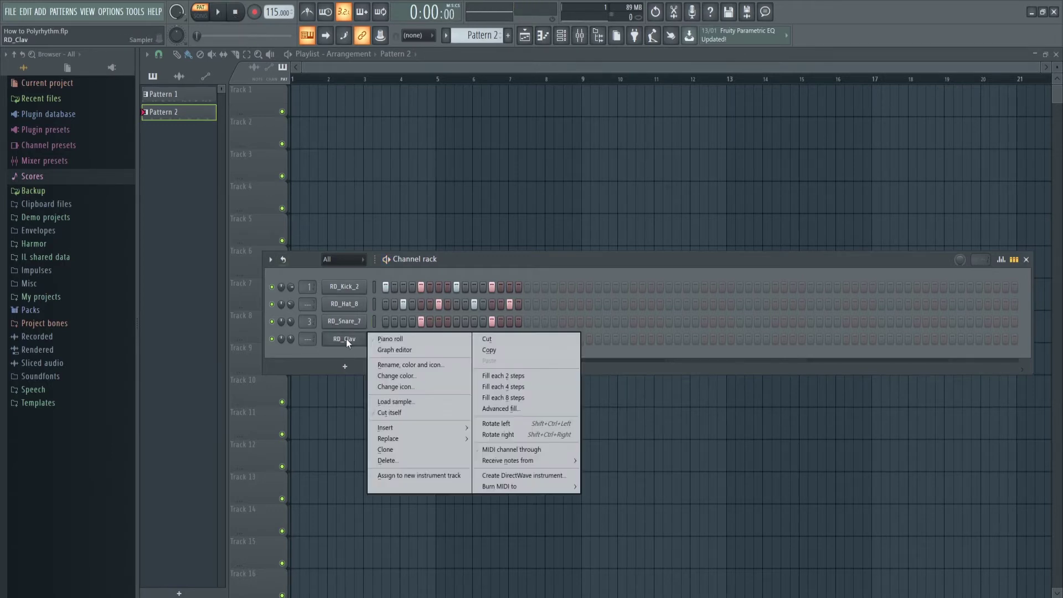
pyautogui.click(391, 338)
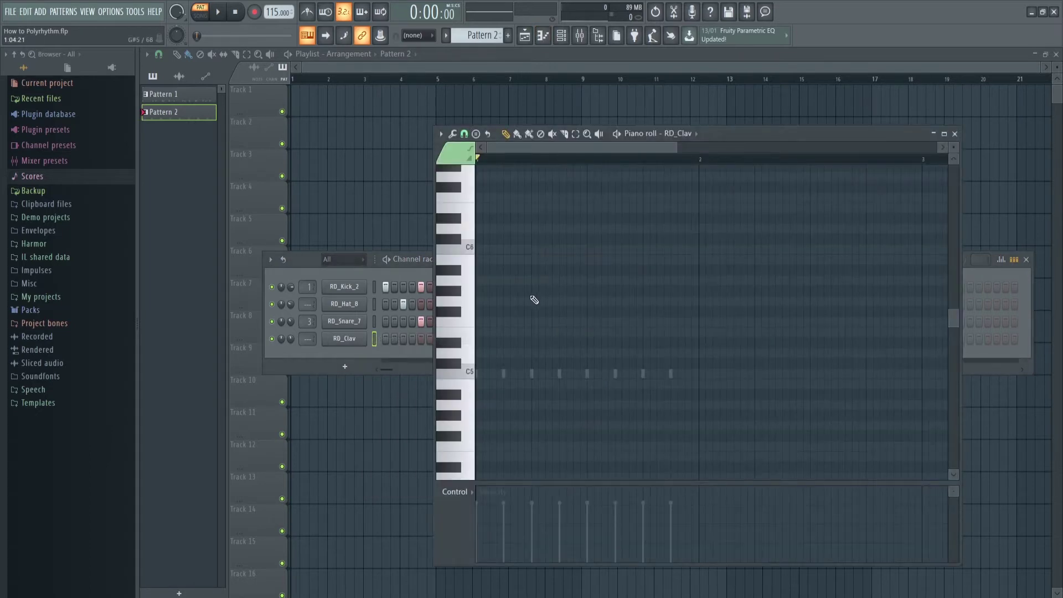
pyautogui.click(479, 374)
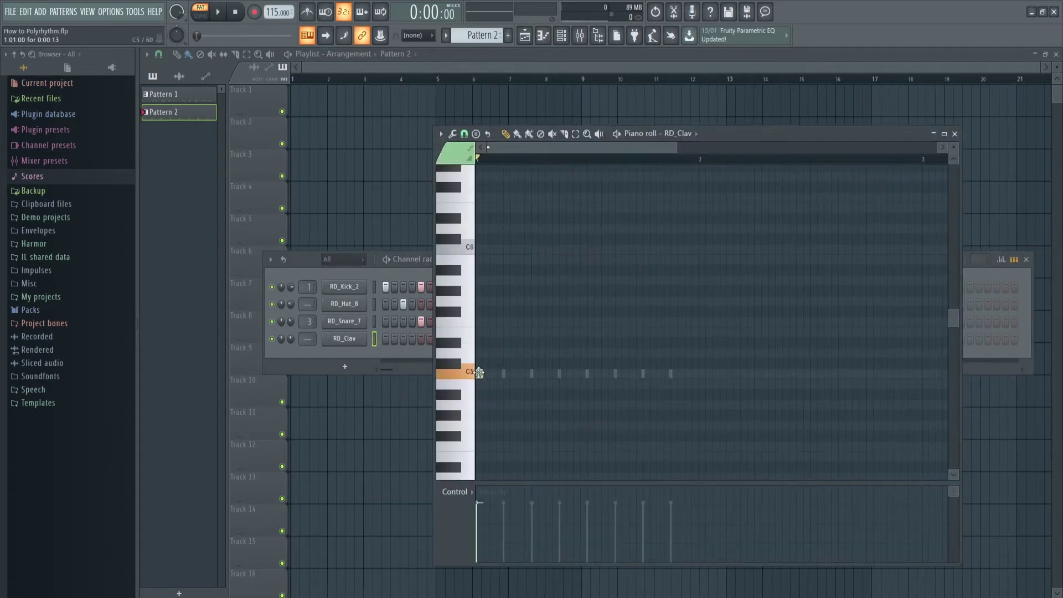
pyautogui.click(535, 374)
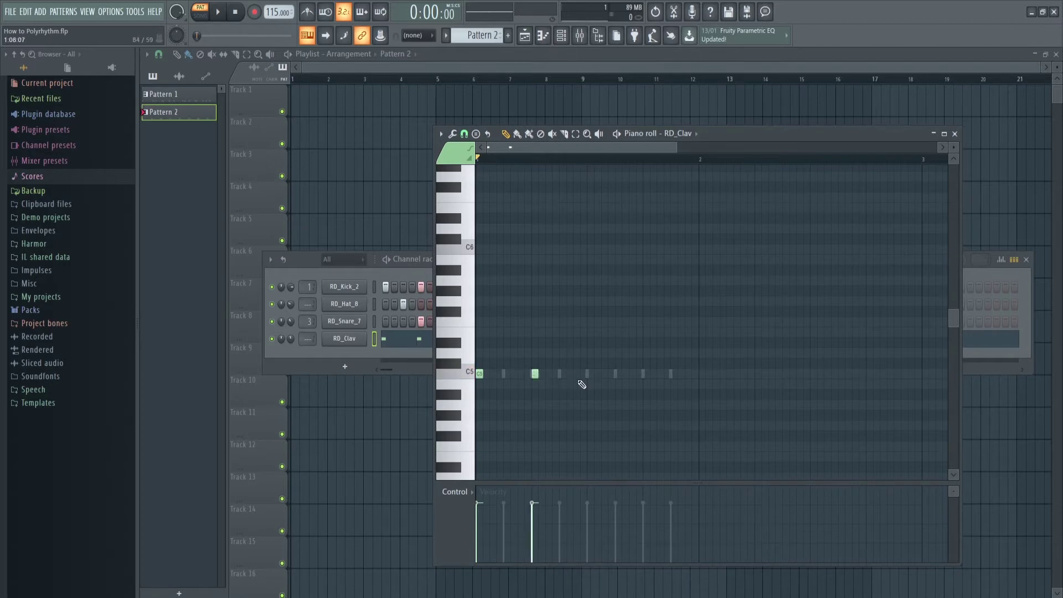
pyautogui.click(589, 375)
pyautogui.moveTo(535, 375); pyautogui.dragTo(507, 374)
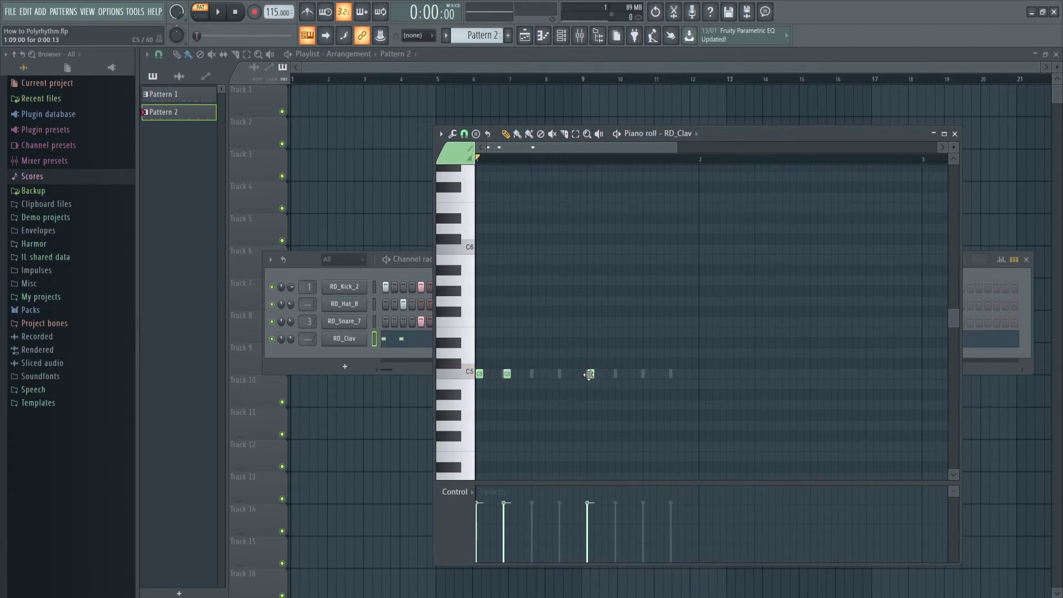
pyautogui.moveTo(591, 374); pyautogui.dragTo(535, 374)
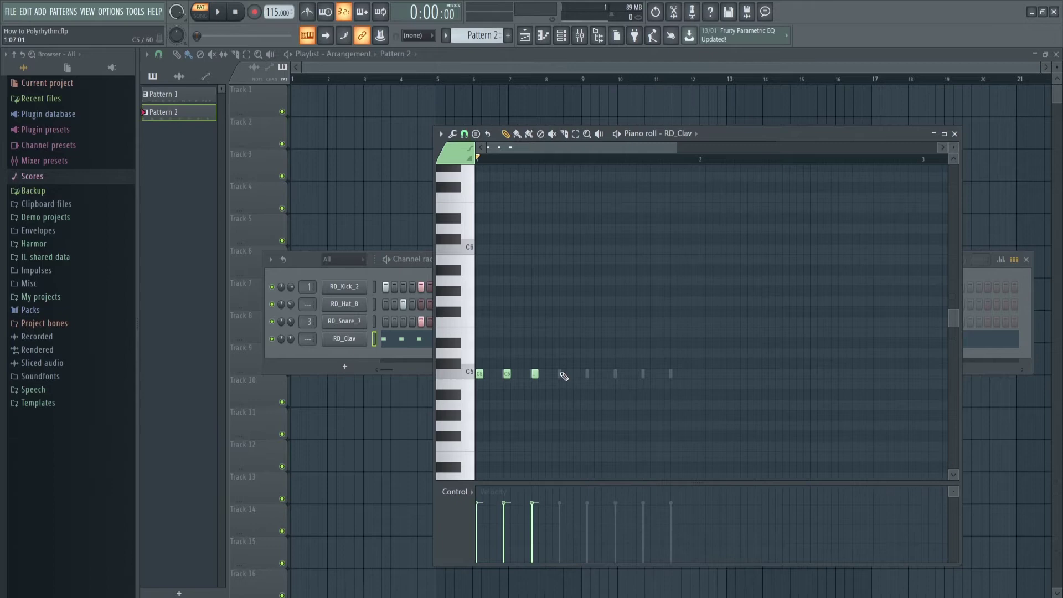
pyautogui.click(562, 375)
# Select all four C5 notes, stretch them farther apart and longer, then audition the pattern
pyautogui.click(576, 134)
pyautogui.hotkey('ctrl', 'a')
pyautogui.click(505, 134)
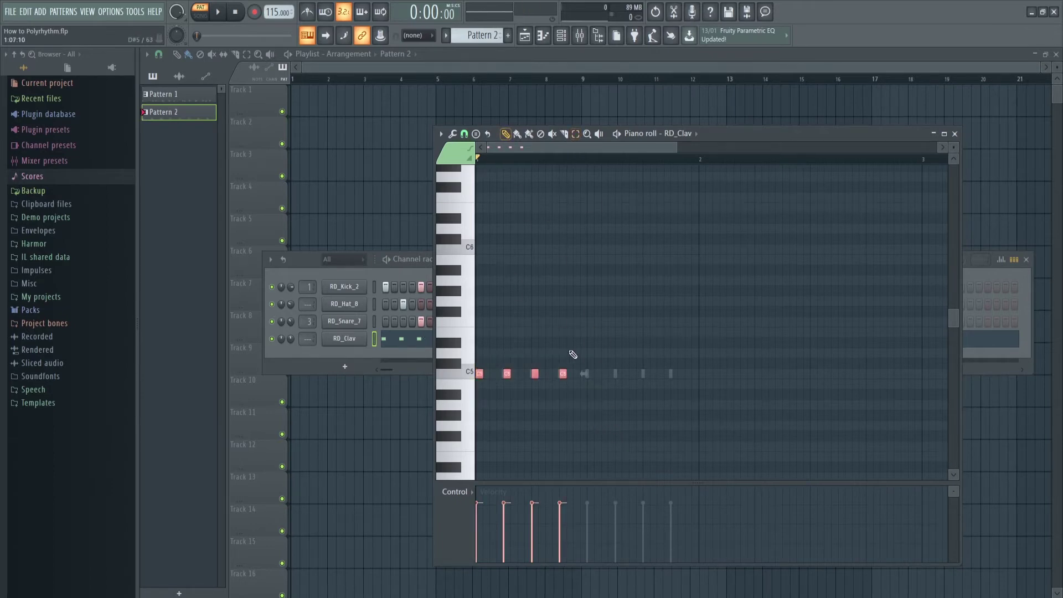
pyautogui.moveTo(585, 376); pyautogui.dragTo(736, 385)
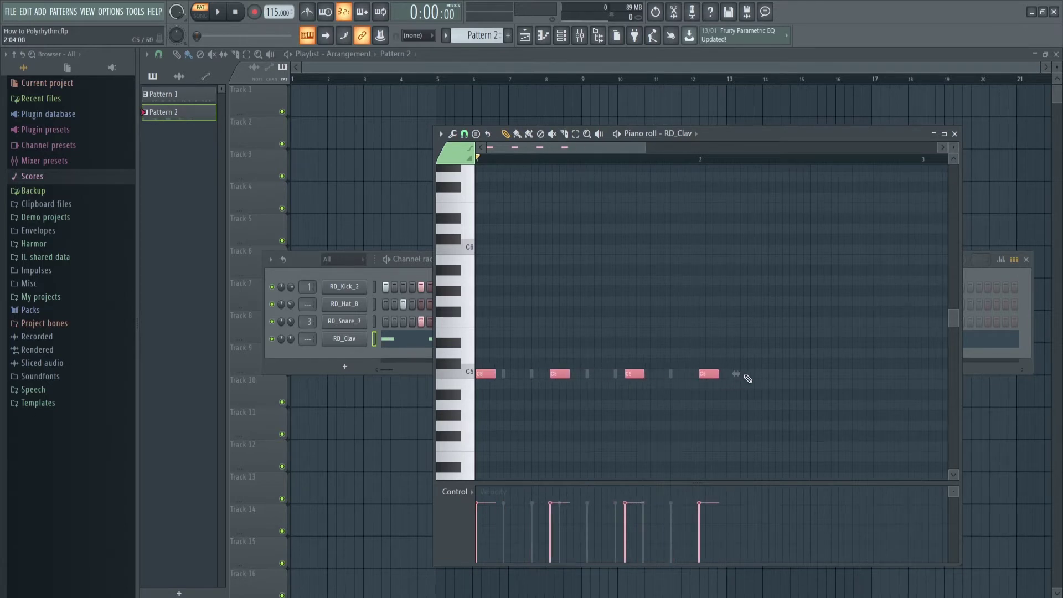
pyautogui.scroll(5, 726, 387)
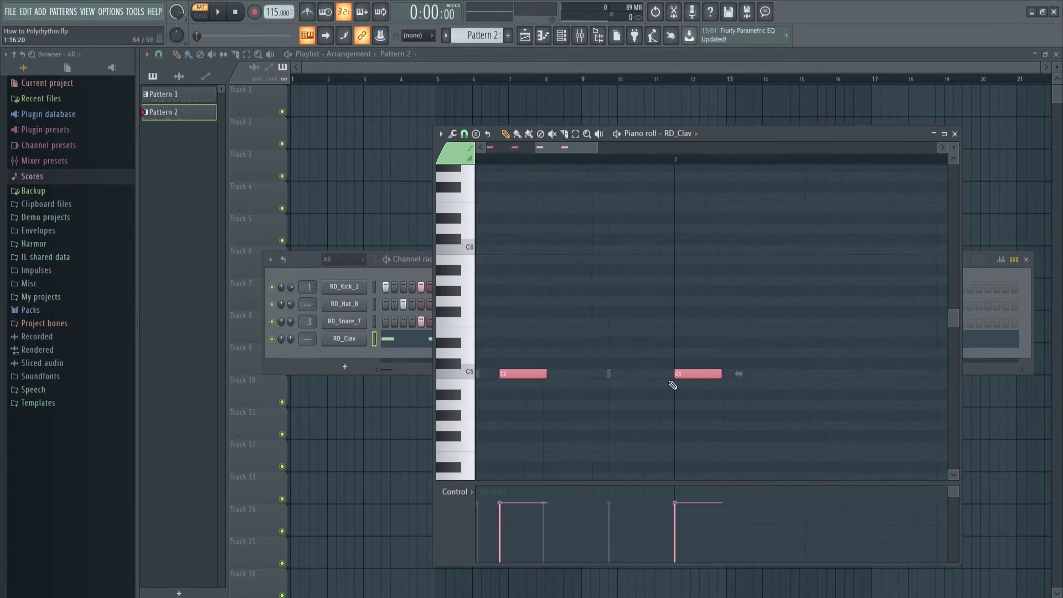
pyautogui.scroll(-5, 712, 379)
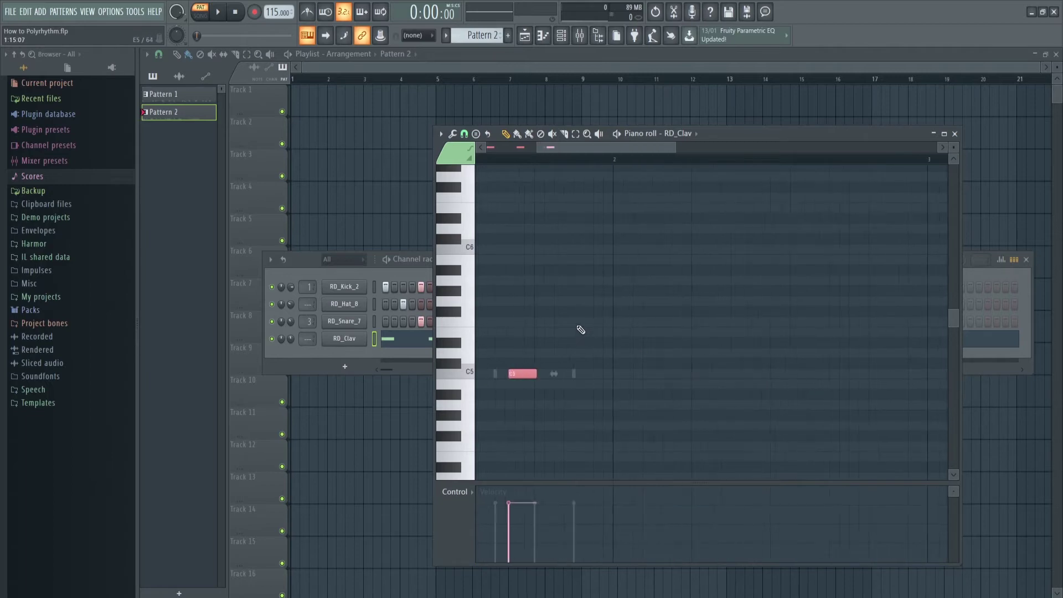
pyautogui.moveTo(568, 151); pyautogui.dragTo(439, 150)
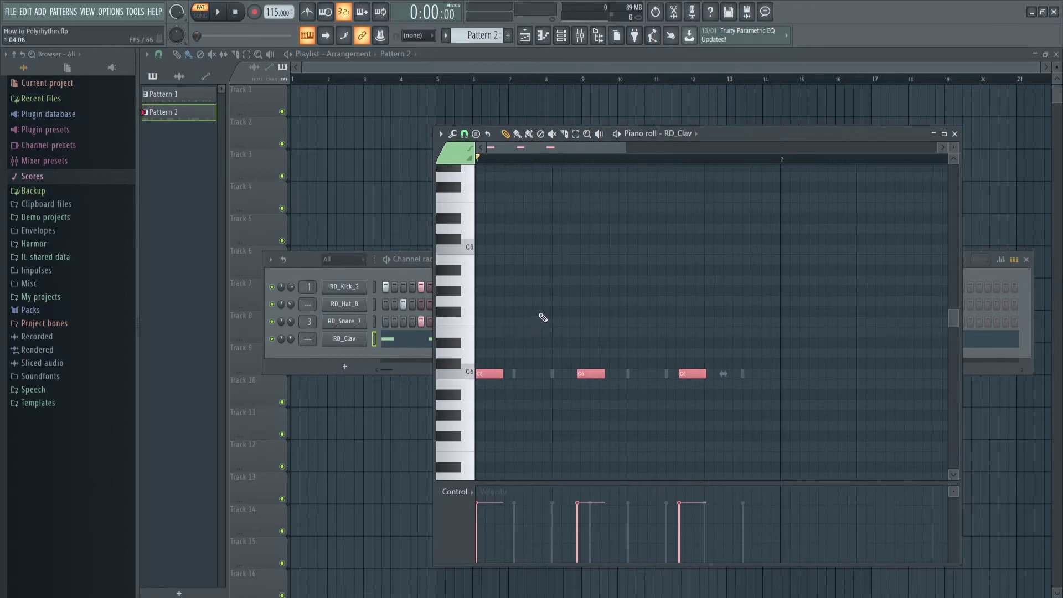
pyautogui.press('space')
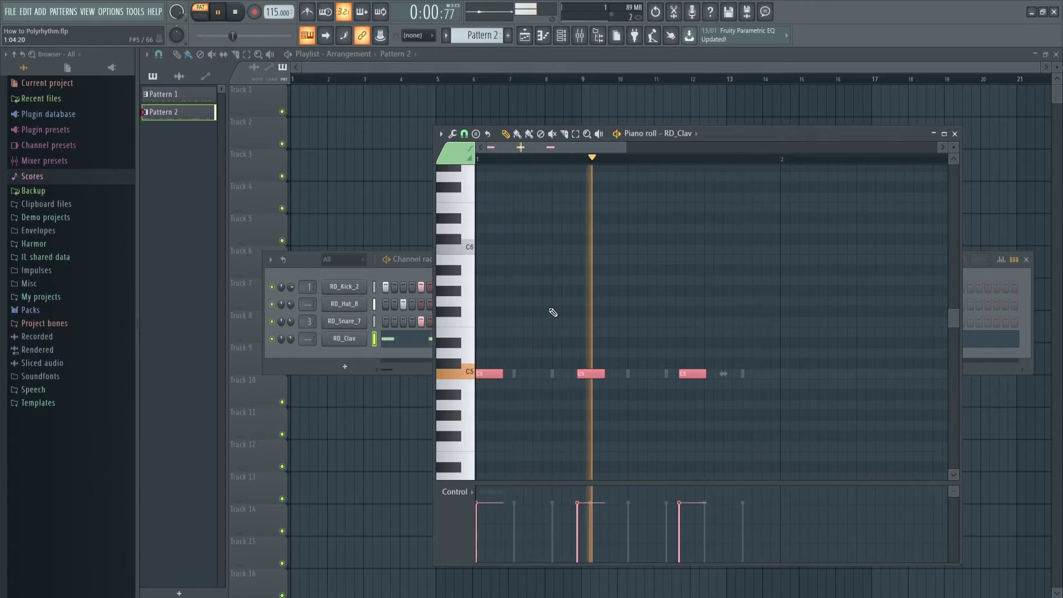
pyautogui.press('space')
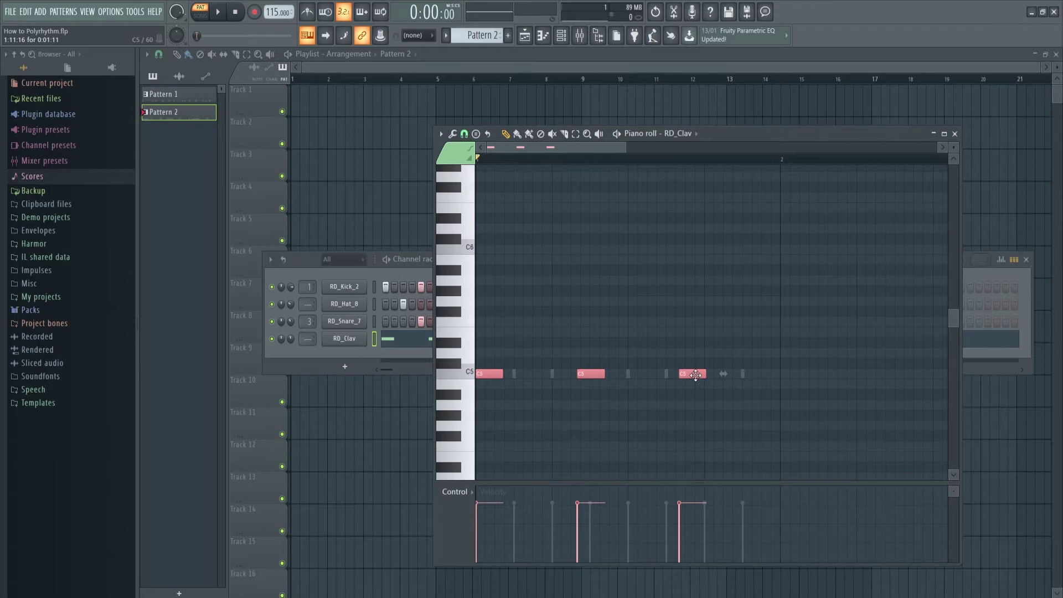
# Replace the three clav notes with six evenly spaced C5 notes
pyautogui.rightClick(695, 375)
pyautogui.rightClick(591, 374)
pyautogui.rightClick(490, 374)
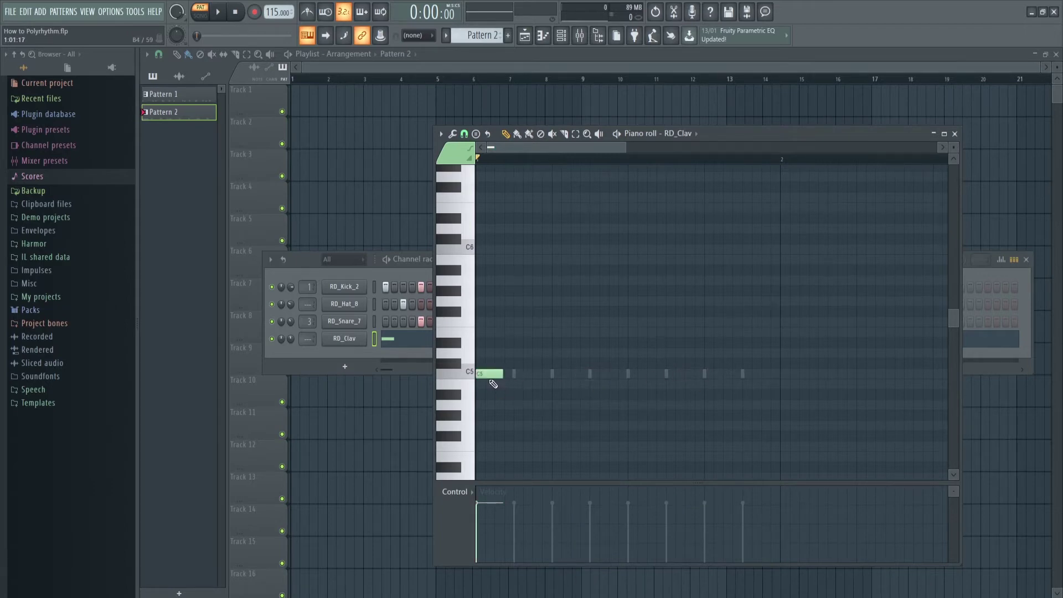
pyautogui.click(493, 380)
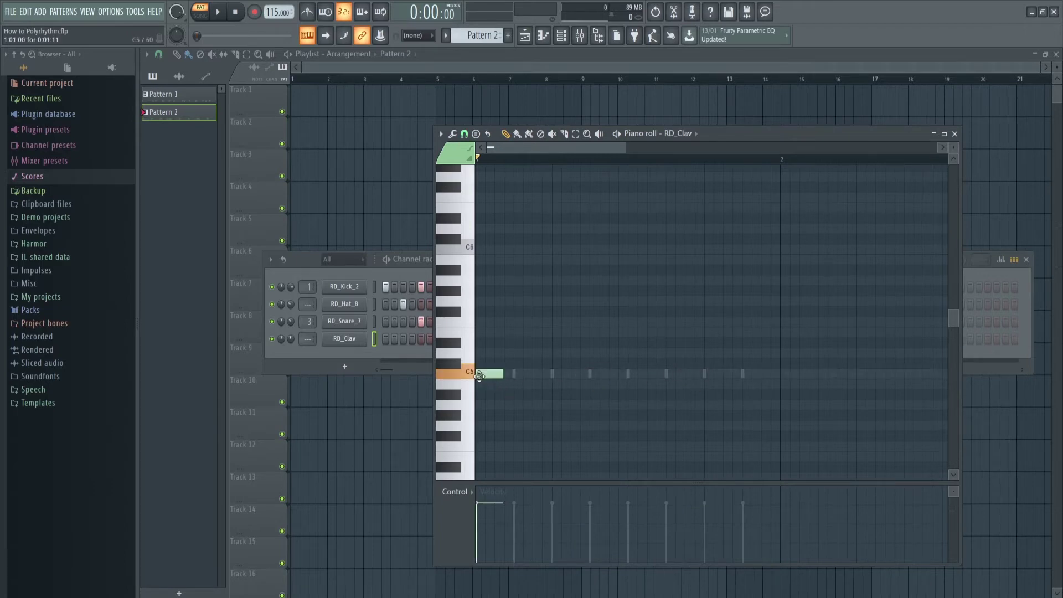
pyautogui.click(557, 375)
pyautogui.click(629, 375)
pyautogui.click(706, 375)
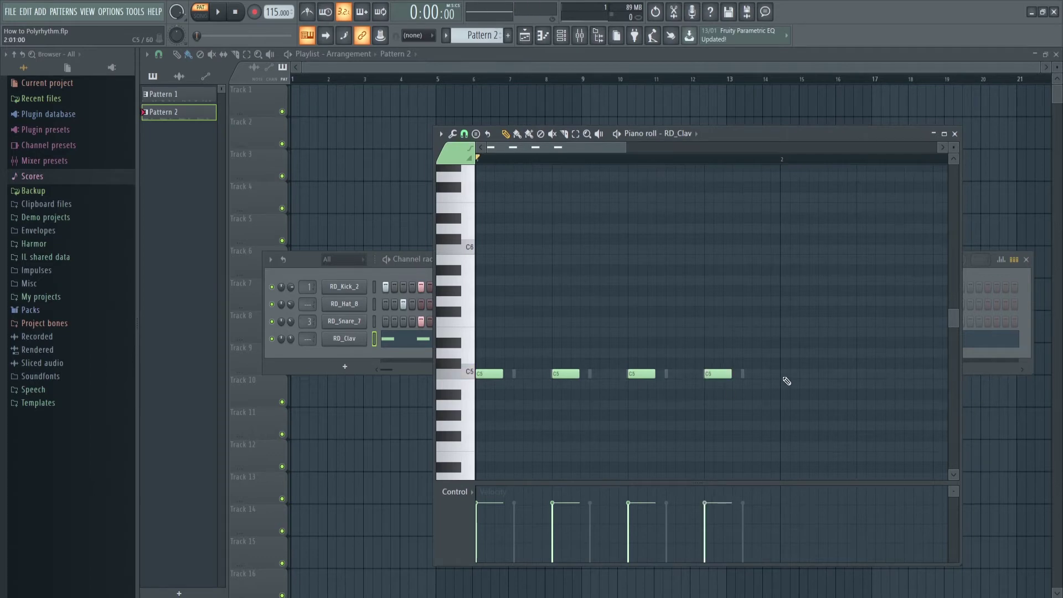
pyautogui.click(787, 380)
pyautogui.click(862, 375)
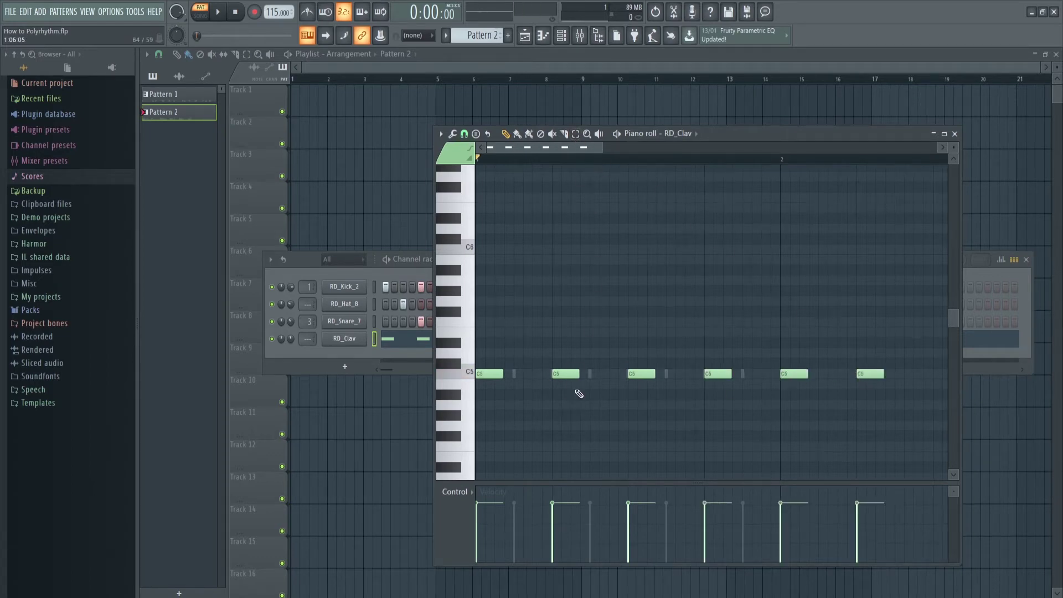
# Shorten all six C5 notes together, then add and remove a few C5 notes
pyautogui.click(576, 134)
pyautogui.moveTo(894, 410); pyautogui.dragTo(455, 195)
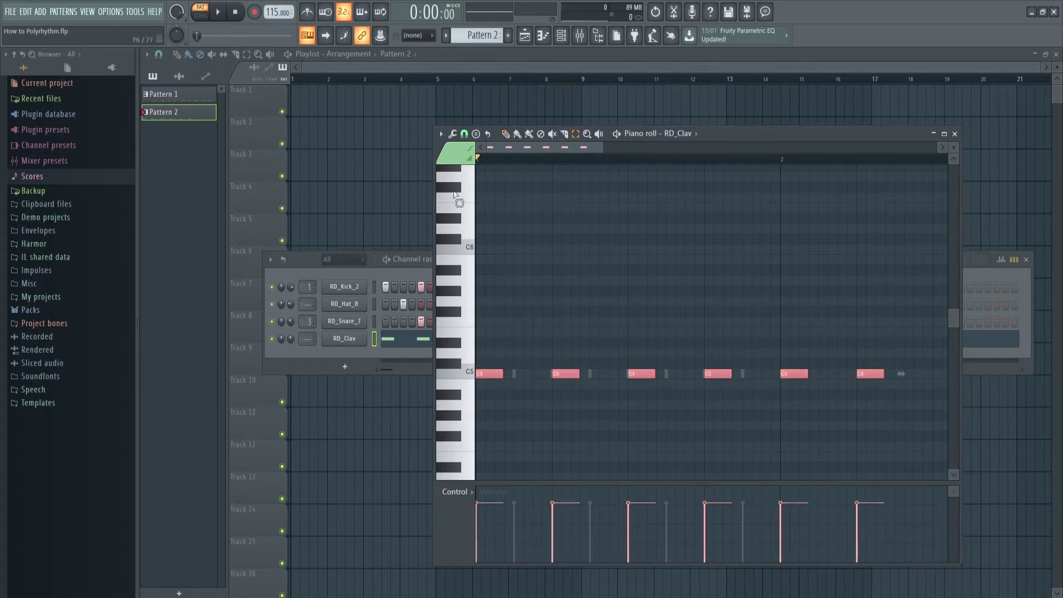
pyautogui.moveTo(884, 373); pyautogui.dragTo(860, 374)
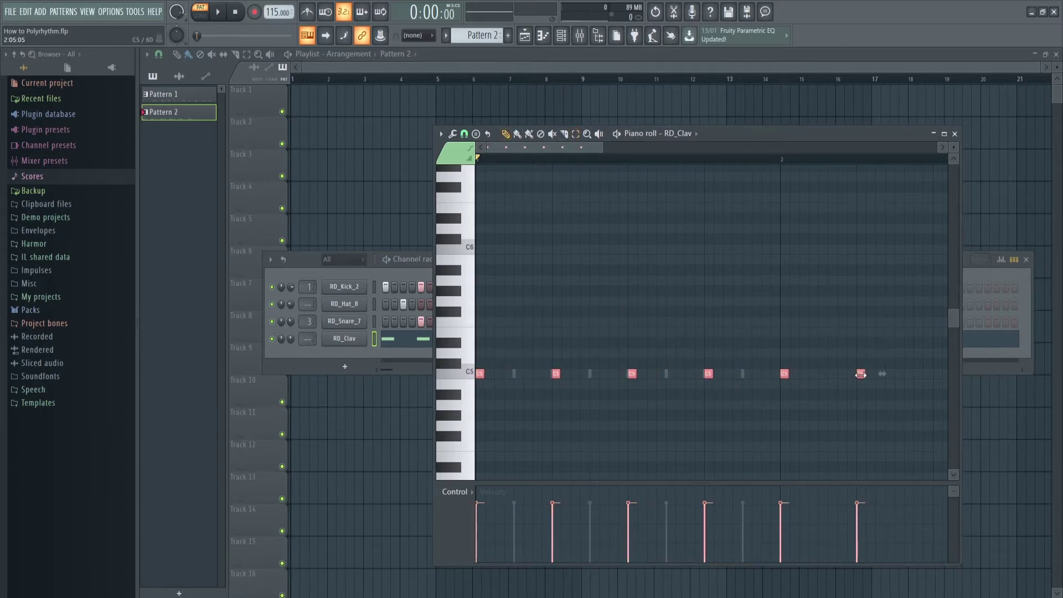
pyautogui.click(594, 374)
pyautogui.rightClick(708, 375)
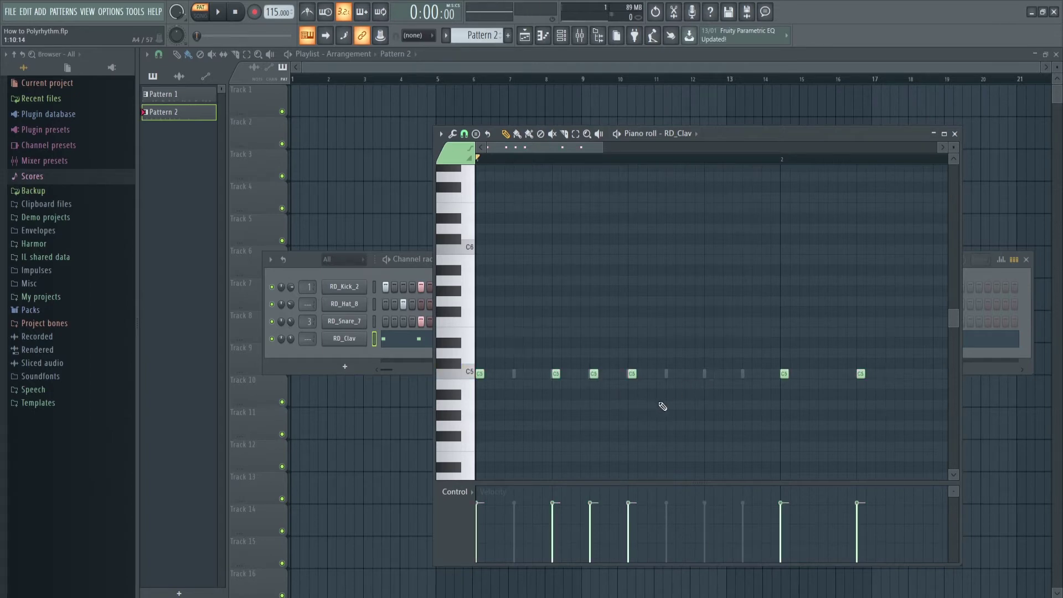
pyautogui.click(823, 375)
# Scale all C5 notes down to fit bar 1, deleting the note at bar 2
pyautogui.click(576, 135)
pyautogui.moveTo(900, 432); pyautogui.dragTo(475, 317)
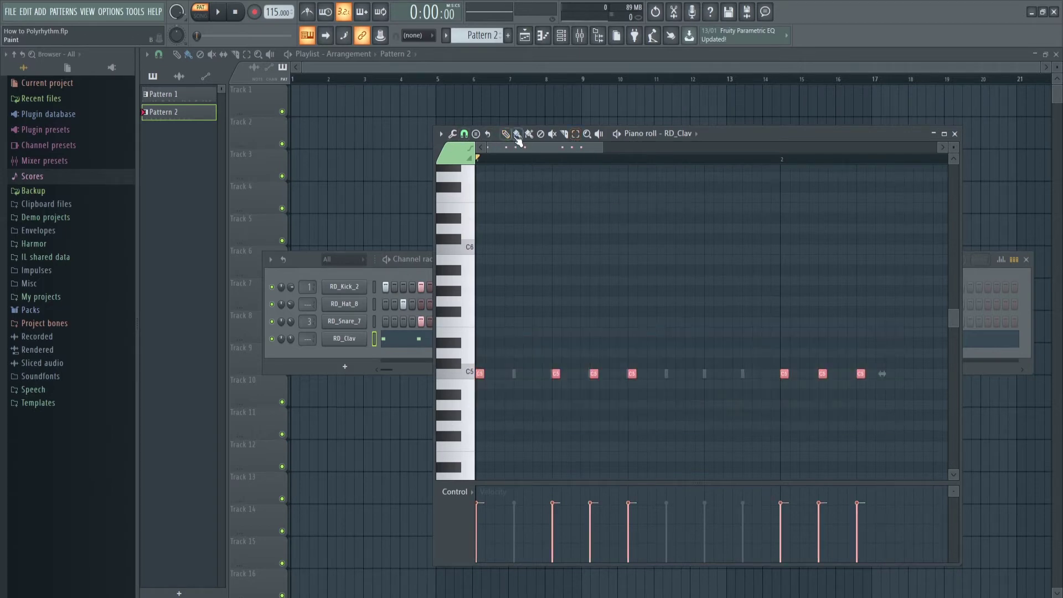
pyautogui.moveTo(882, 374); pyautogui.dragTo(805, 375)
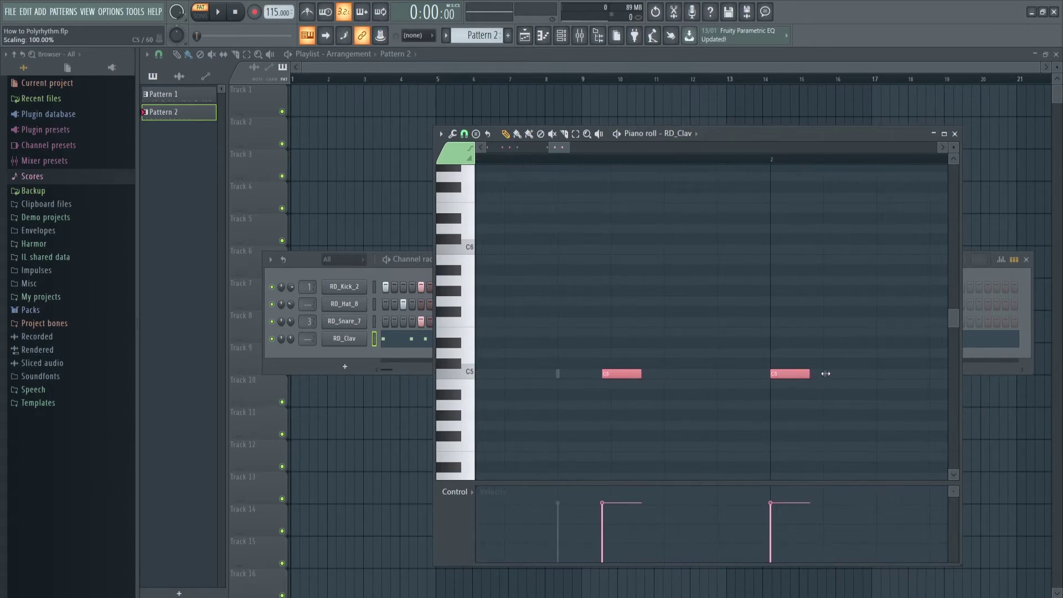
pyautogui.moveTo(826, 374); pyautogui.dragTo(824, 373)
pyautogui.rightClick(786, 373)
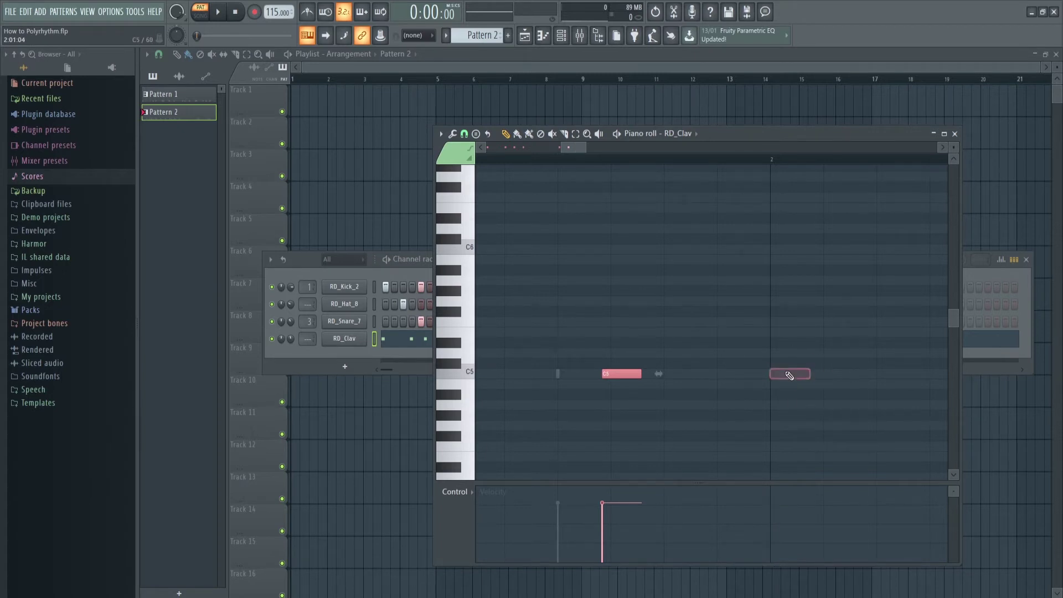
pyautogui.hotkey('ctrl', 'alt', 'z')
pyautogui.hotkey('ctrl', 'alt', 'z')
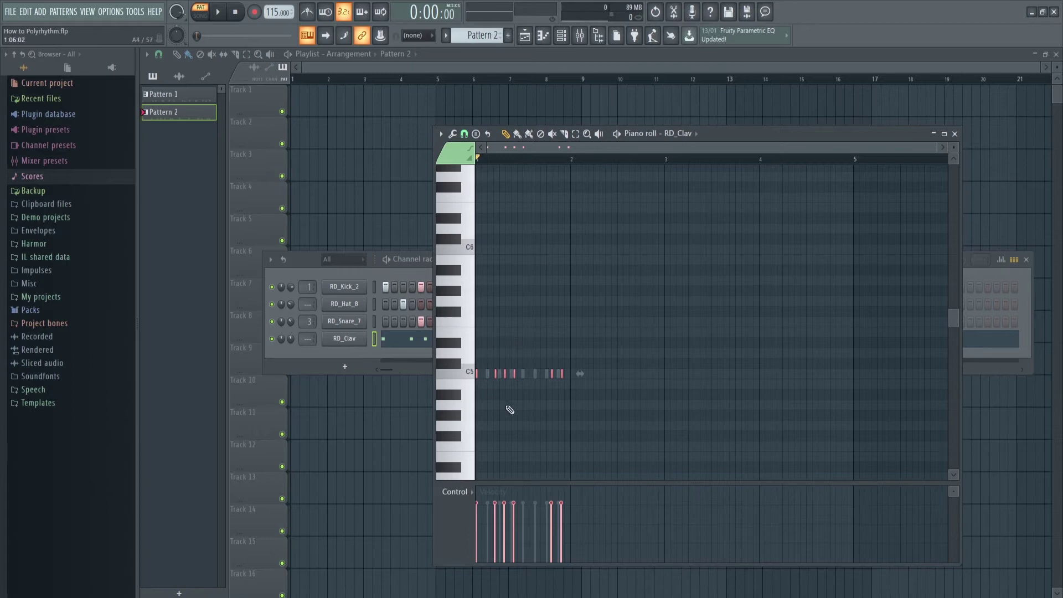
# Play and stop the clav rhythm, then undo the recent note edits with Ctrl+Alt+Z
pyautogui.press('space')
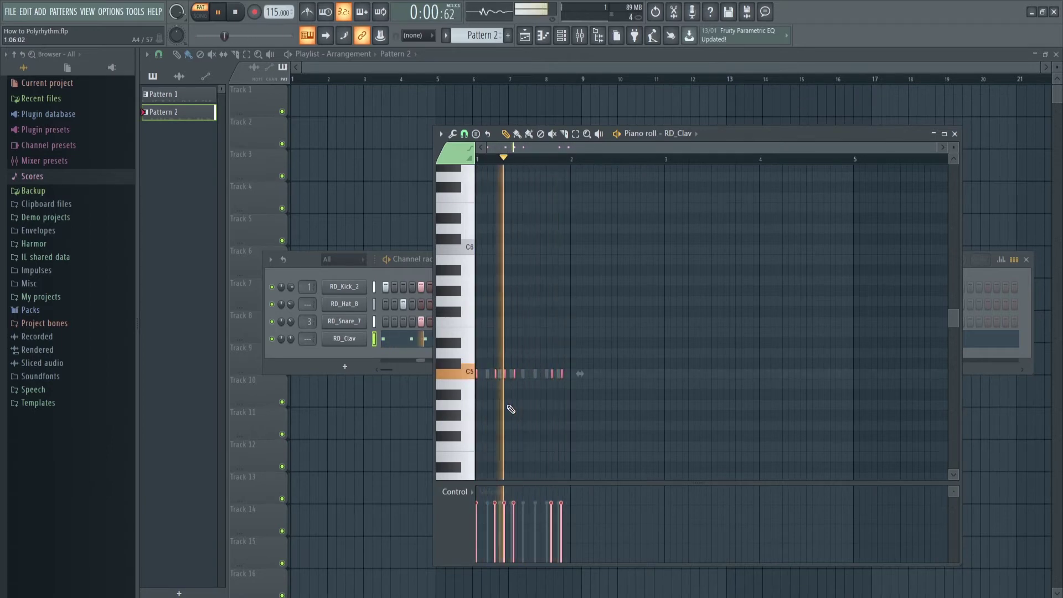
pyautogui.press('space')
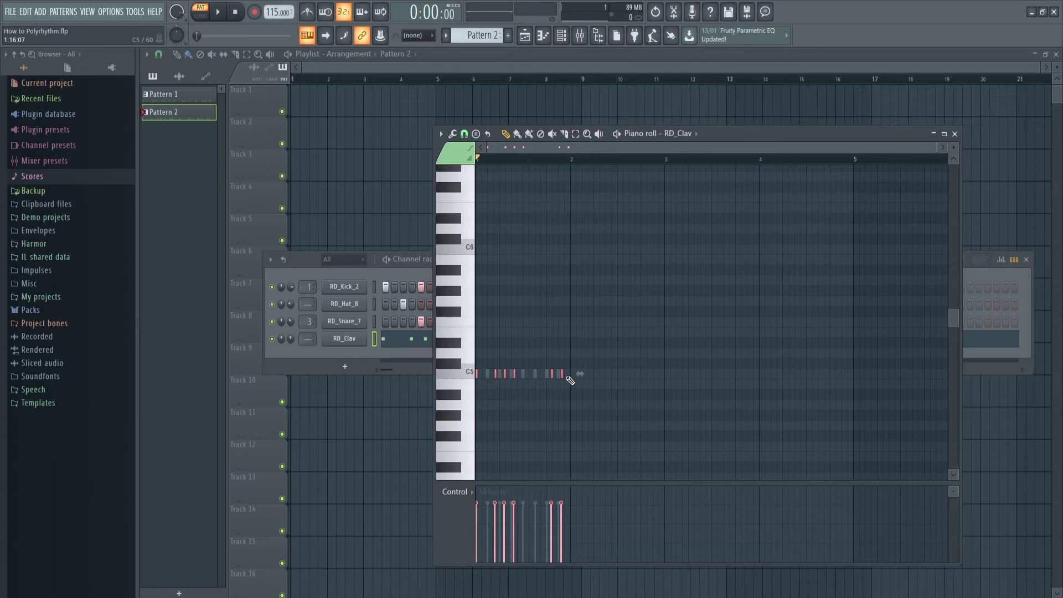
pyautogui.hotkey('ctrl', 'alt', 'z')
pyautogui.hotkey('ctrl', 'alt', 'z')
pyautogui.hotkey('ctrl', 'alt', 'z')
pyautogui.hotkey('ctrl', 'alt', 'z')
pyautogui.hotkey('ctrl', 'alt', 'z')
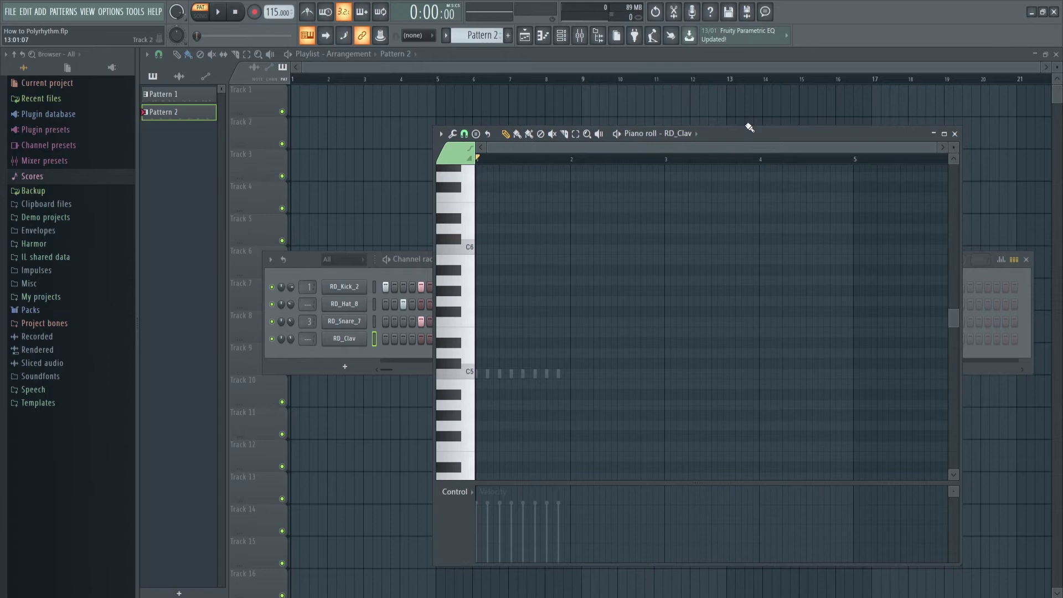
# Minimize the RD_Clav piano roll window
pyautogui.click(934, 133)
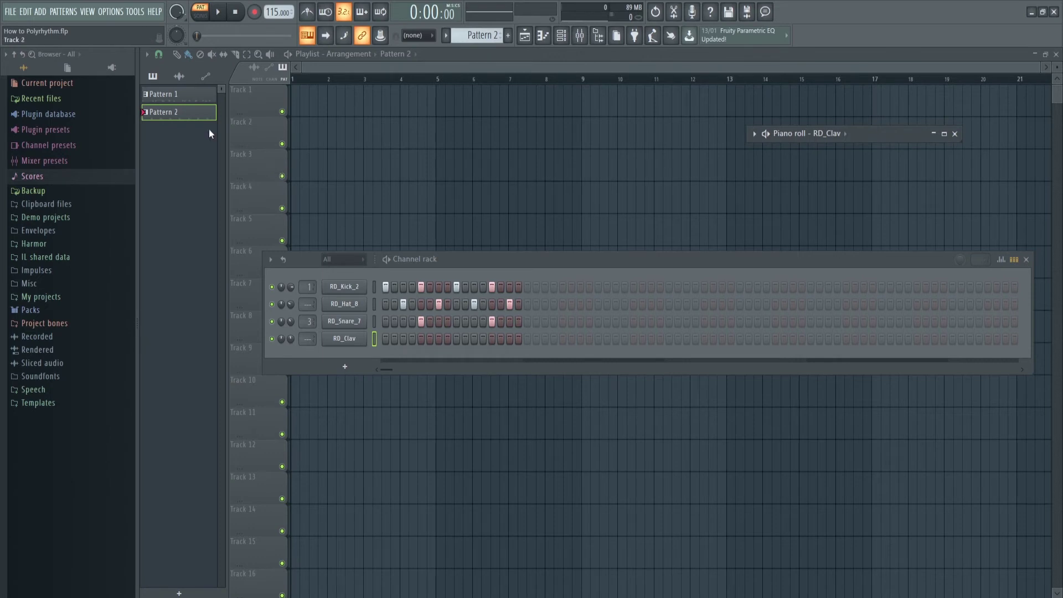
# Select Pattern 1, show its channel rack, and play it once before stopping
pyautogui.click(174, 96)
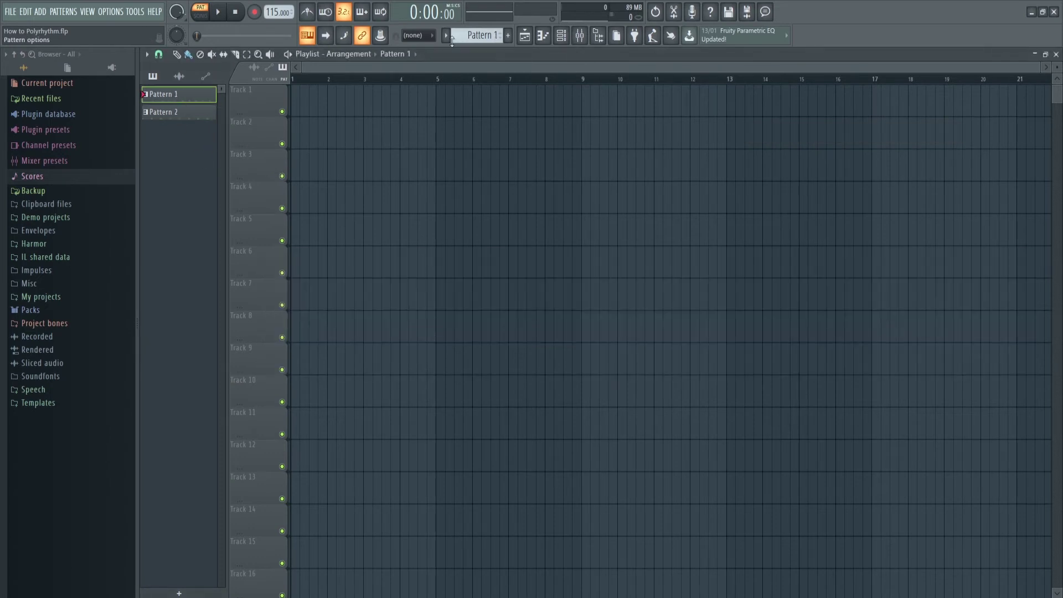
pyautogui.click(563, 36)
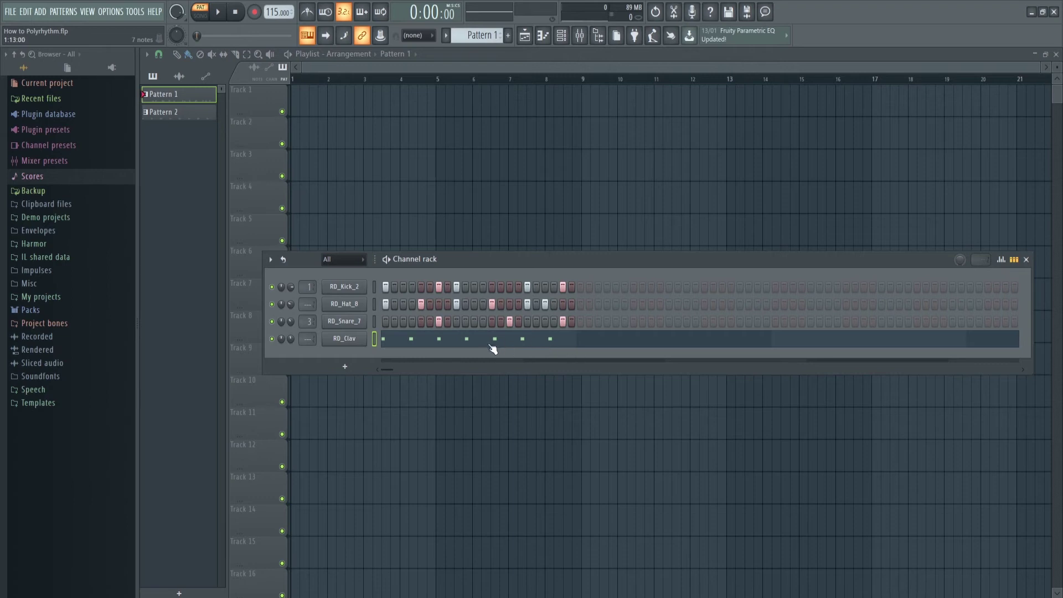
pyautogui.press('space')
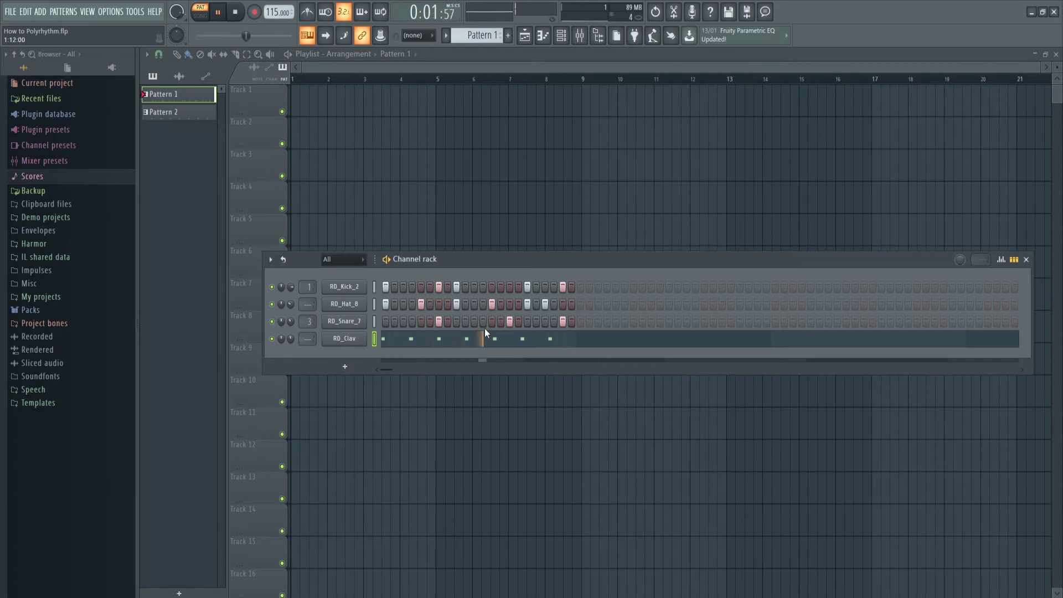
pyautogui.press('space')
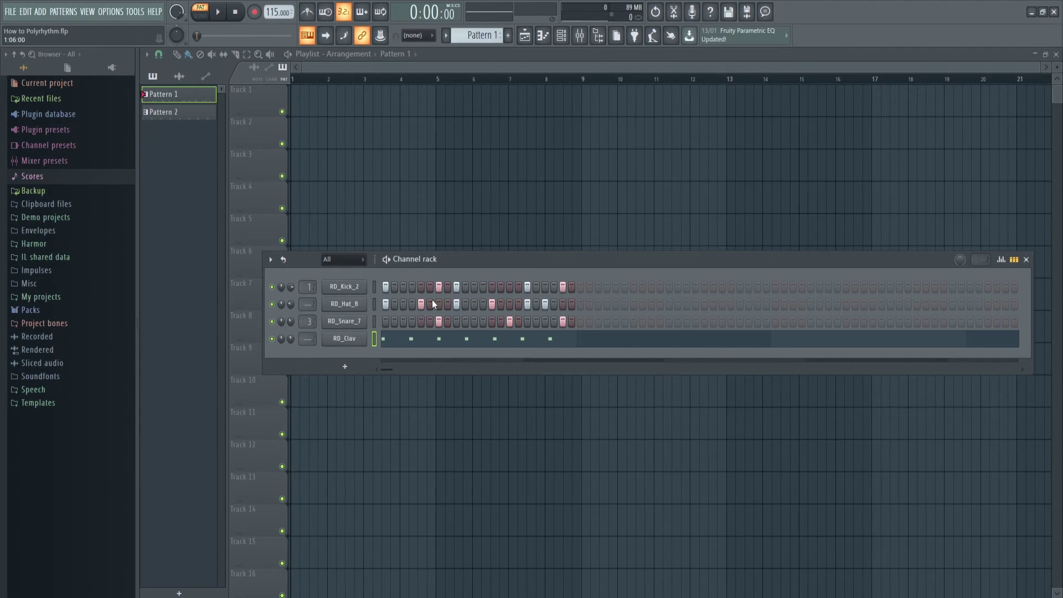
# Create Pattern 3 with F4 and view its time signature numerator options without changing them
pyautogui.press('F4')
pyautogui.rightClick(165, 134)
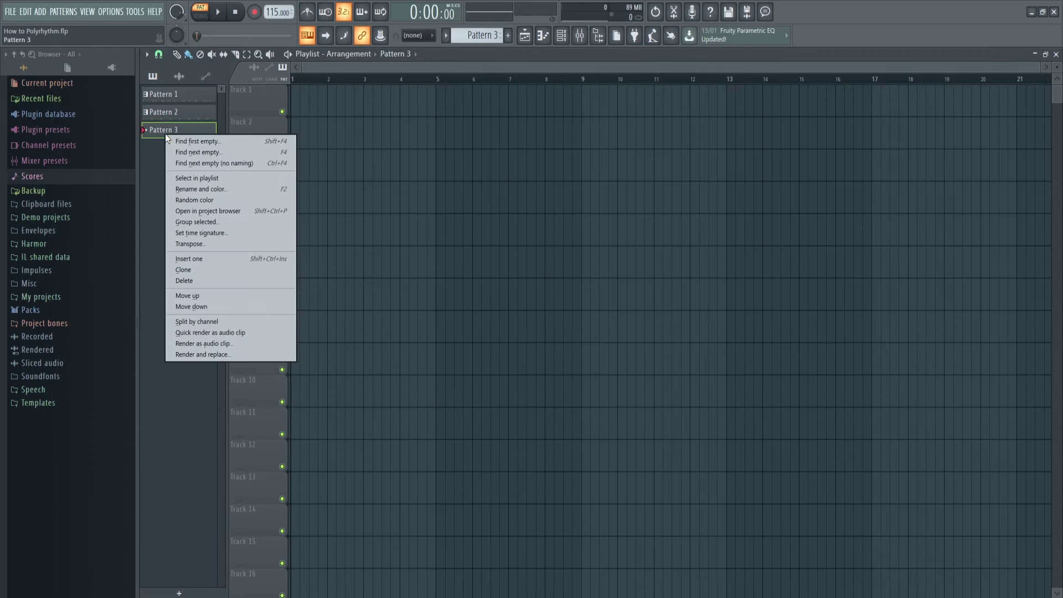
pyautogui.click(221, 233)
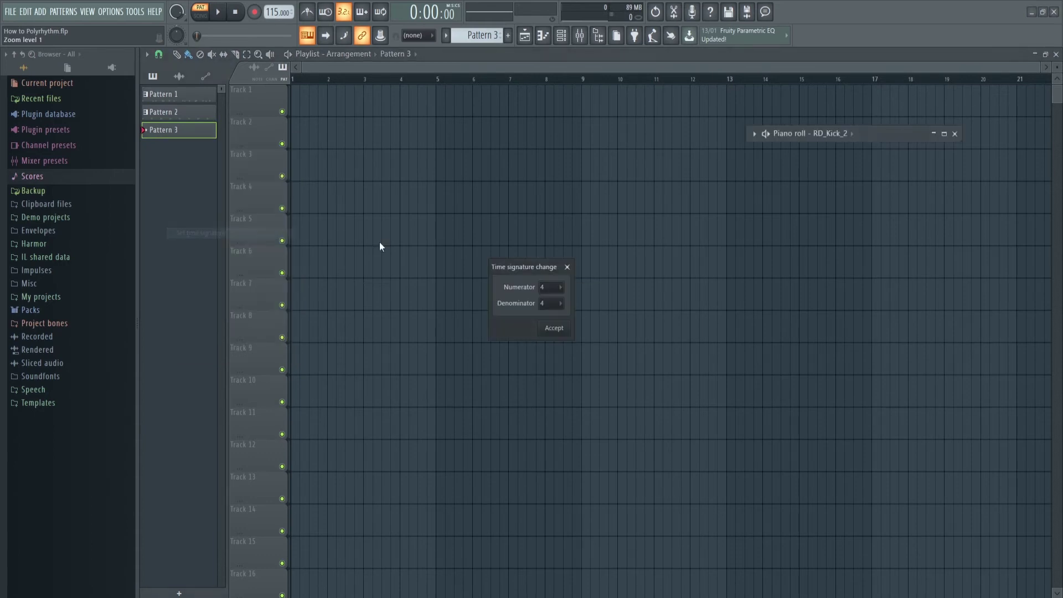
pyautogui.click(551, 288)
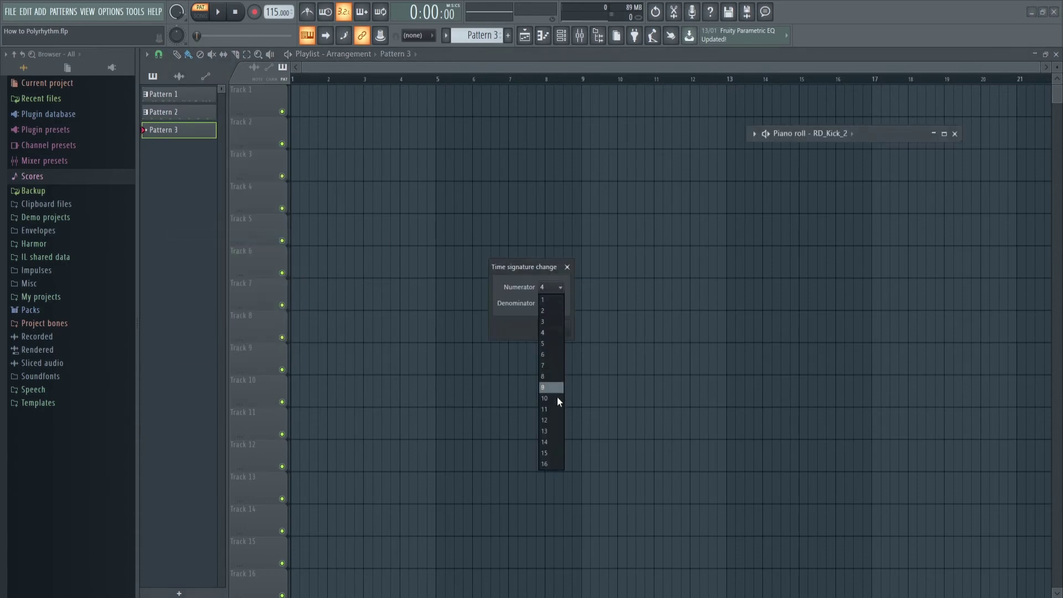
pyautogui.click(567, 268)
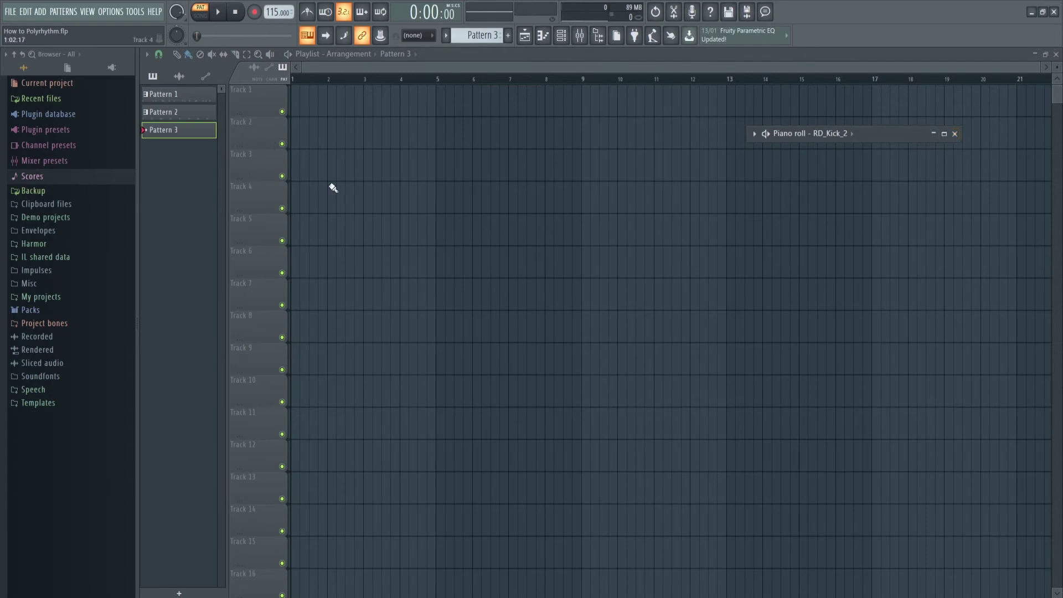
# Close the kick piano roll, show the channel rack, and undo the extra empty pattern
pyautogui.click(955, 134)
pyautogui.click(562, 37)
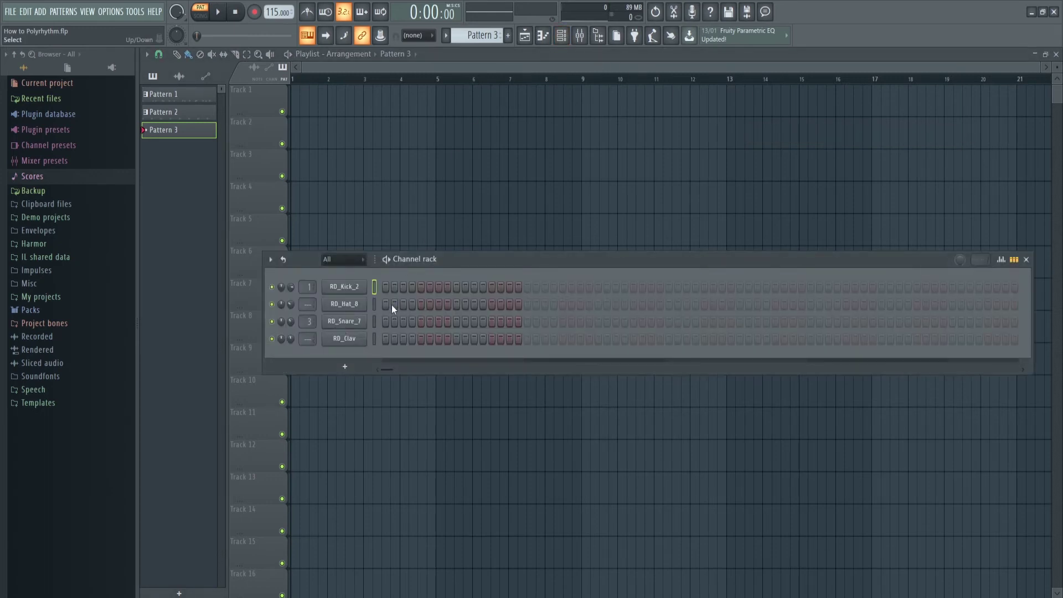
pyautogui.hotkey('ctrl', 'z')
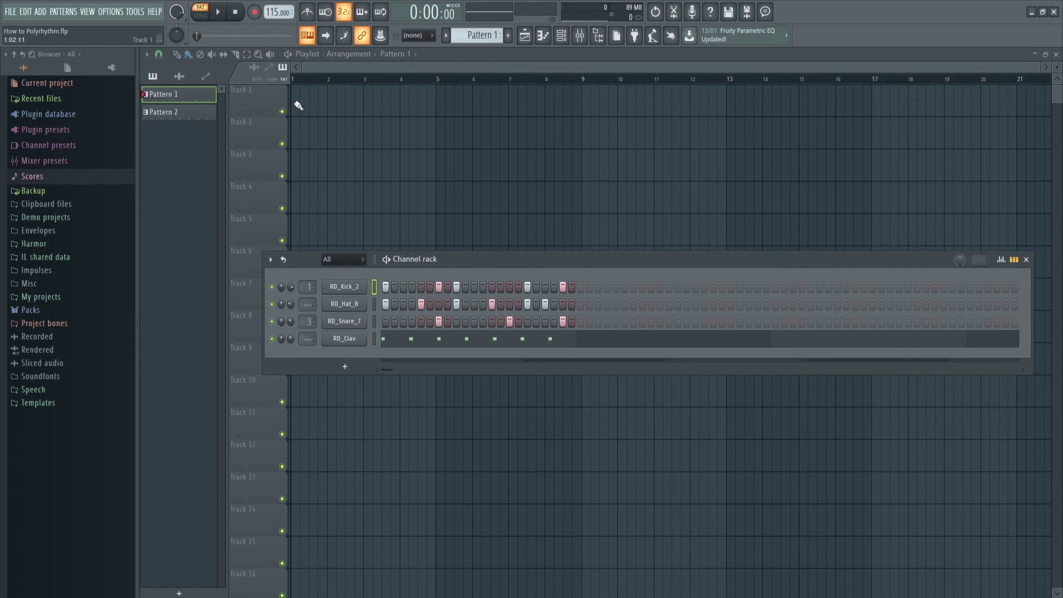
# Paint Pattern 2 clips along Track 1 and Pattern 1 clips along Track 2, deleting clips past bar 12
pyautogui.click(169, 112)
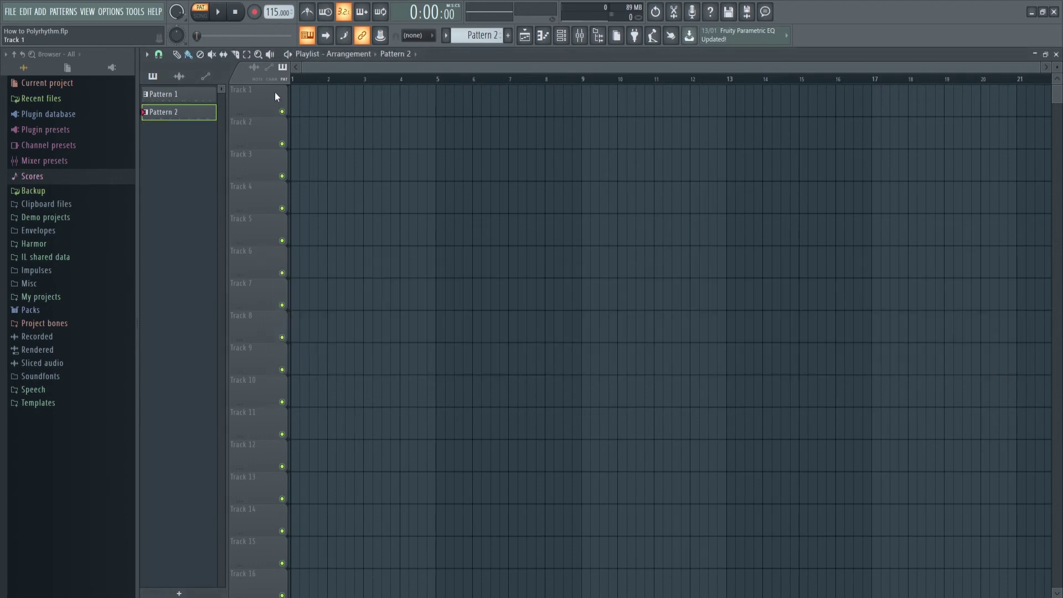
pyautogui.moveTo(296, 104); pyautogui.dragTo(864, 110)
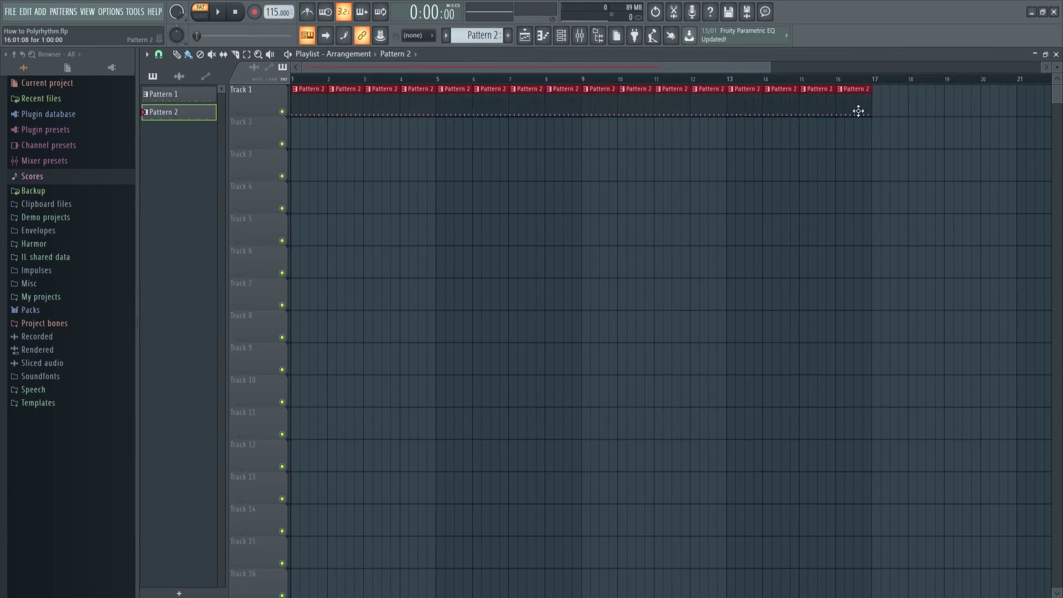
pyautogui.click(174, 95)
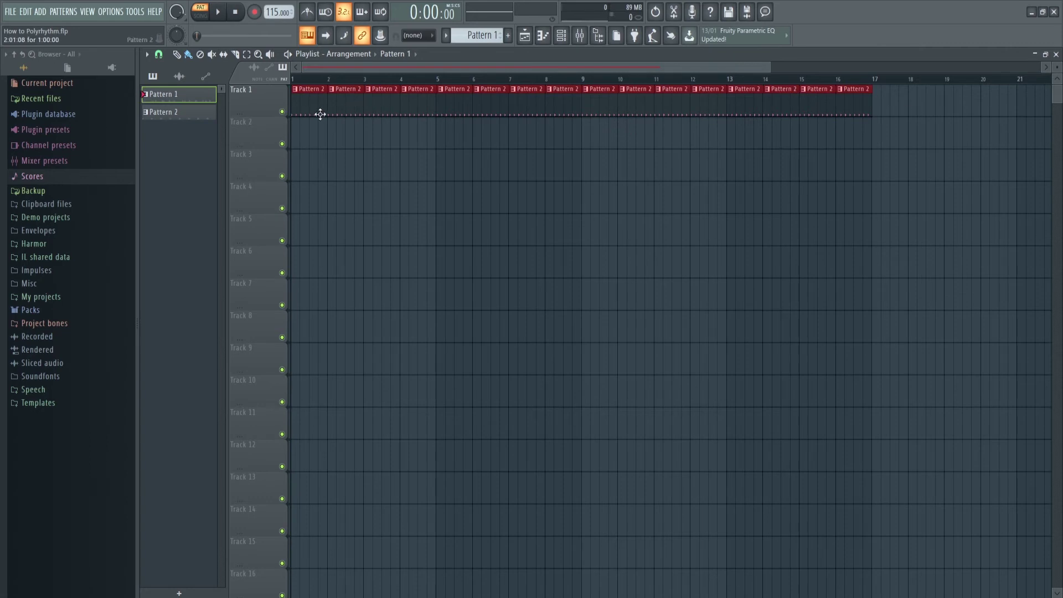
pyautogui.click(296, 134)
pyautogui.moveTo(341, 135)
pyautogui.mouseDown()
pyautogui.moveTo(502, 147)
pyautogui.moveTo(836, 149)
pyautogui.mouseUp()
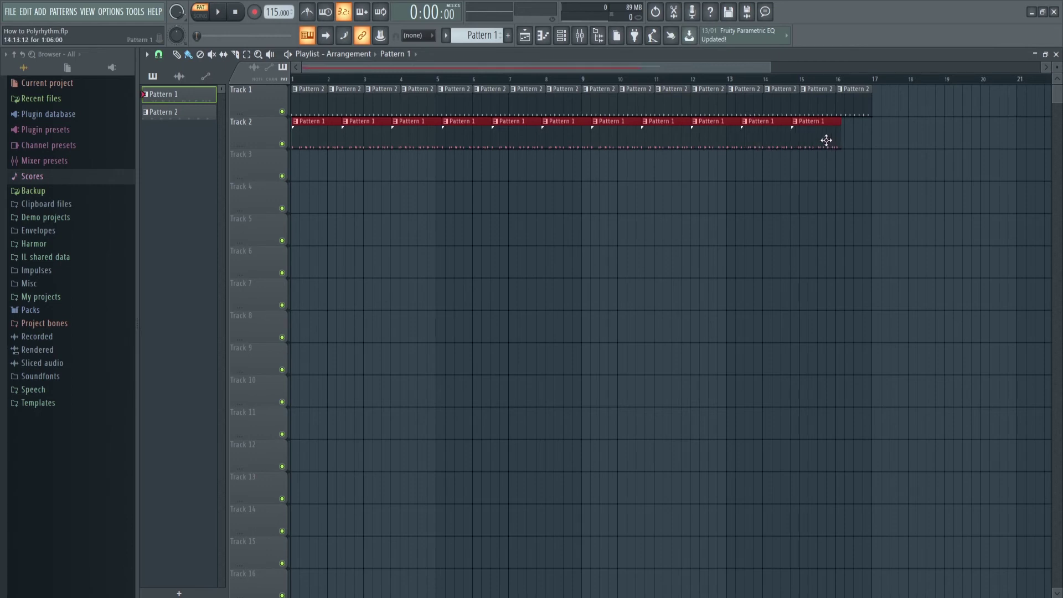
pyautogui.rightClick(824, 142)
pyautogui.rightClick(696, 95)
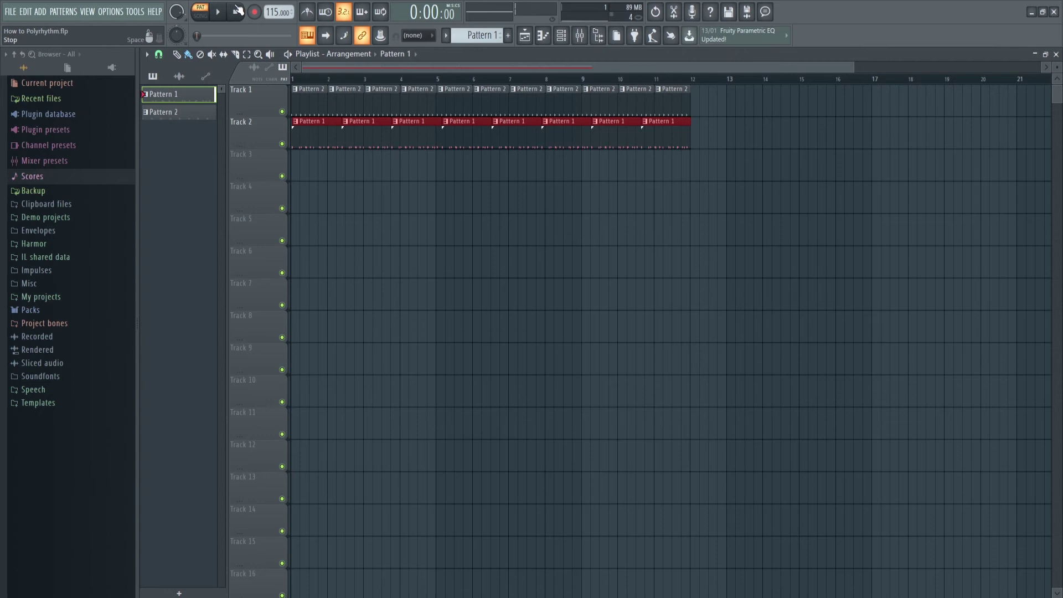
# Play the arrangement in Song mode, then erase Pattern 1's RD_Clav C5 notes
pyautogui.press('l')
pyautogui.press('space')
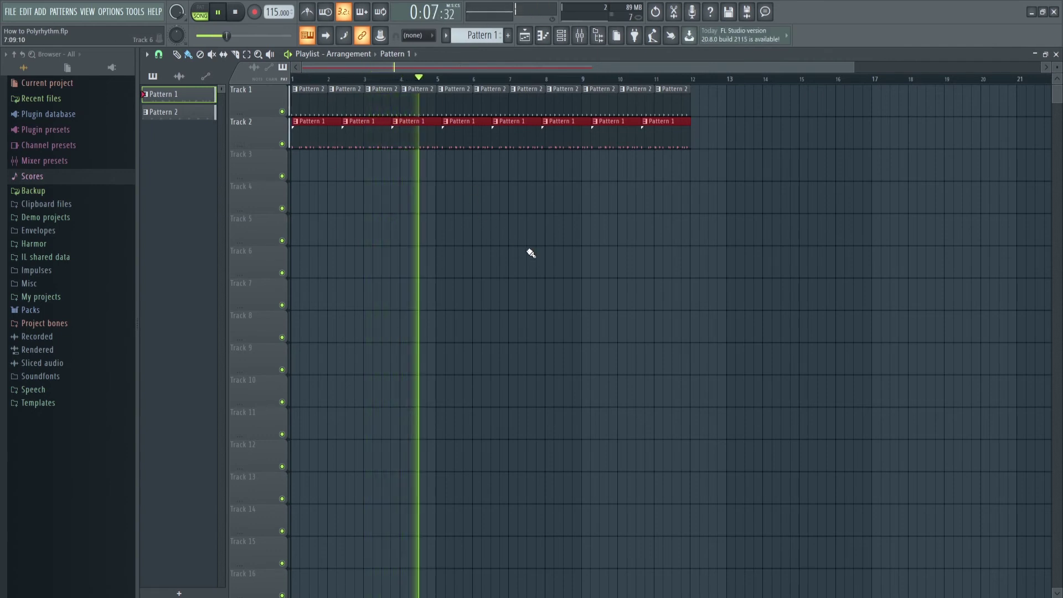
pyautogui.press('space')
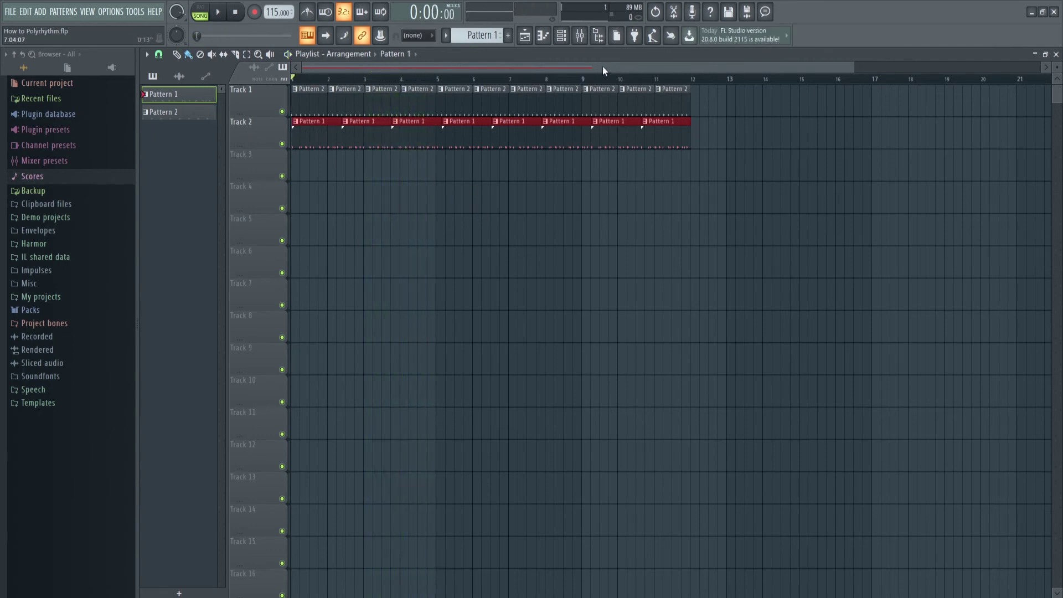
pyautogui.click(561, 36)
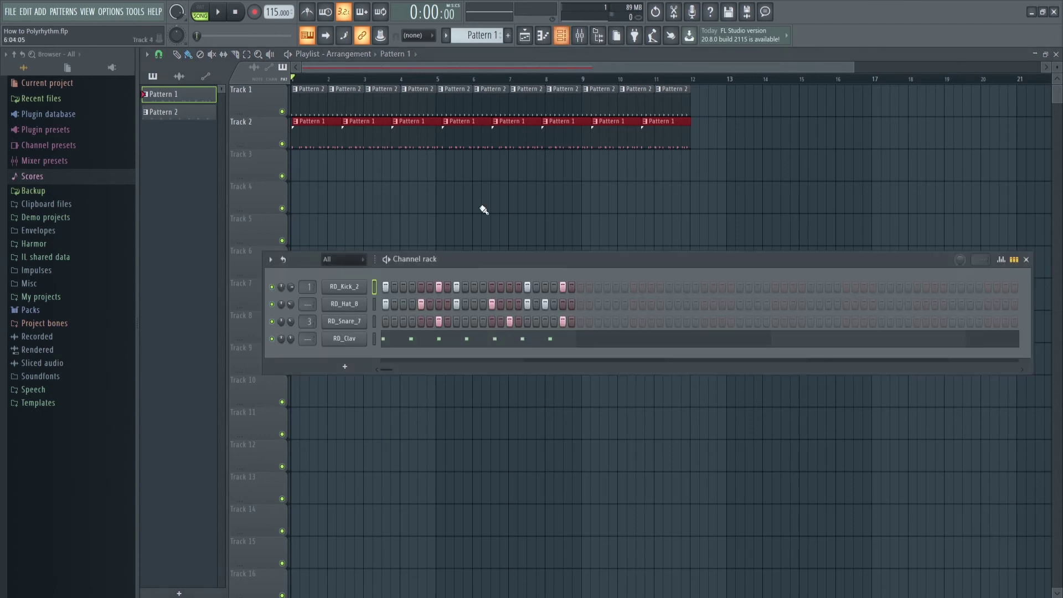
pyautogui.click(413, 342)
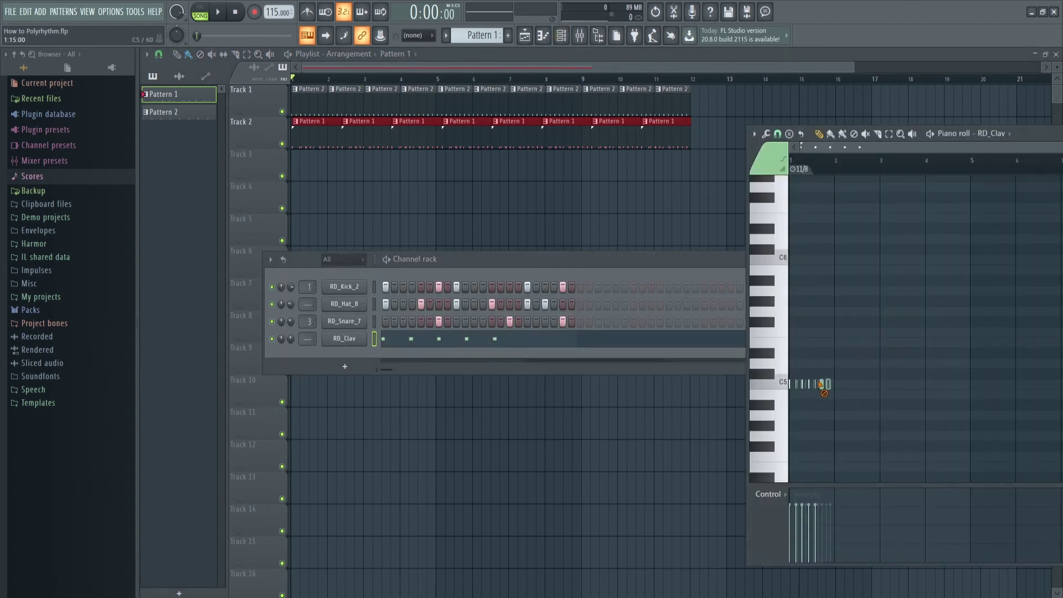
pyautogui.rightClick(797, 383)
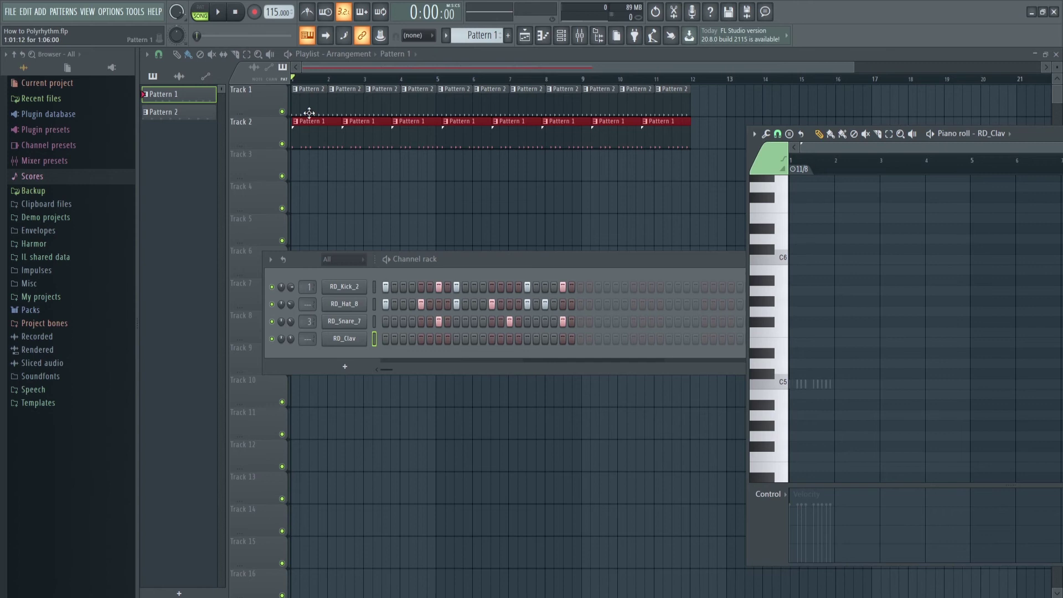
# Remove two extra snare steps and three extra hi-hat steps from Pattern 2
pyautogui.click(211, 114)
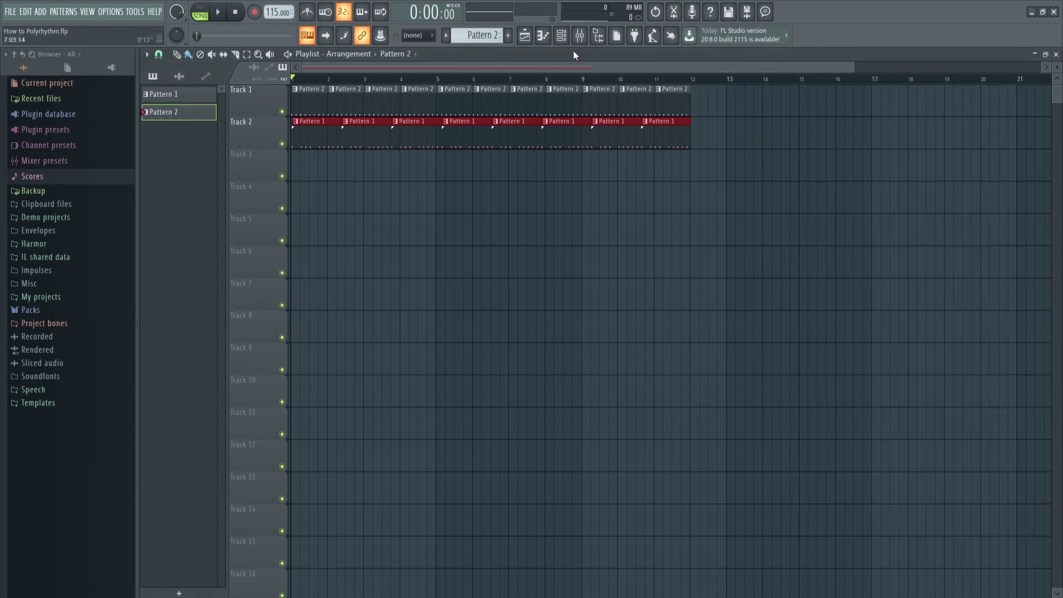
pyautogui.press('F6')
pyautogui.rightClick(421, 322)
pyautogui.rightClick(492, 321)
pyautogui.rightClick(509, 304)
pyautogui.rightClick(474, 304)
pyautogui.rightClick(439, 304)
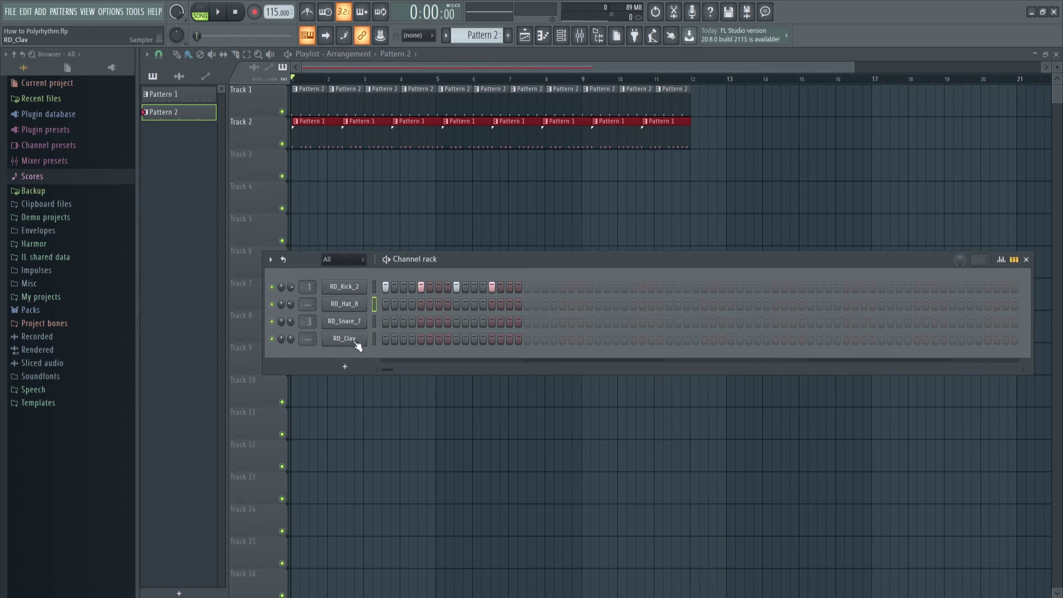
# Select Pattern 1, open the Mixer and Channel rack, and play the song through once
pyautogui.click(199, 98)
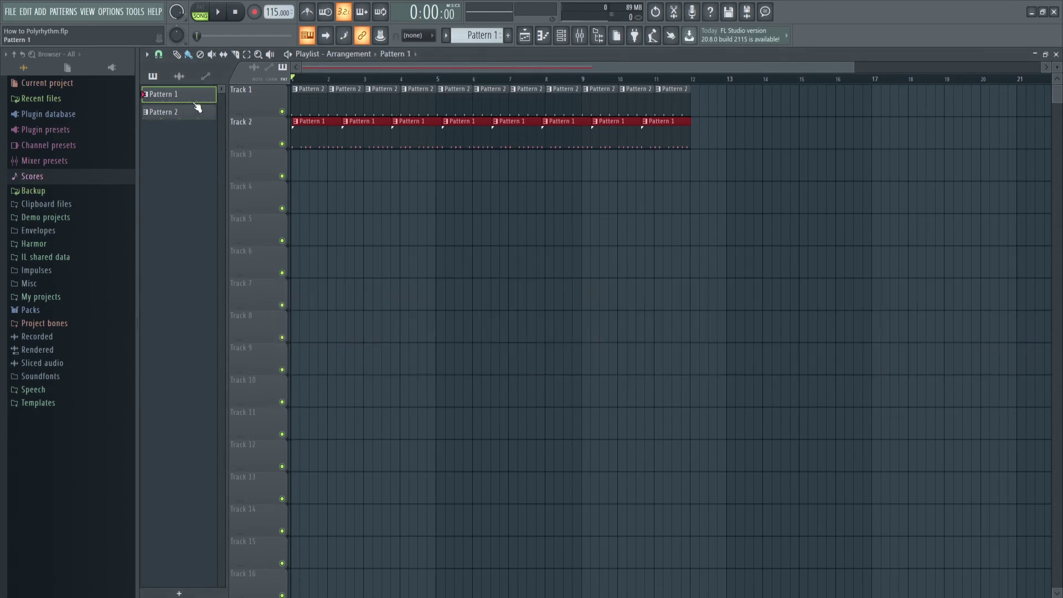
pyautogui.click(586, 39)
pyautogui.press('F6')
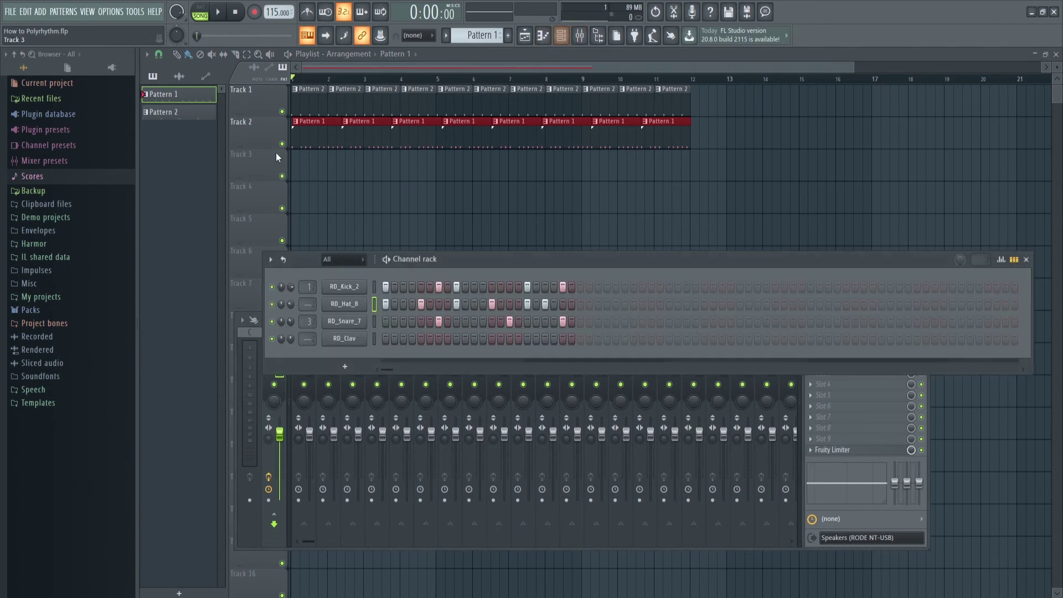
pyautogui.press('space')
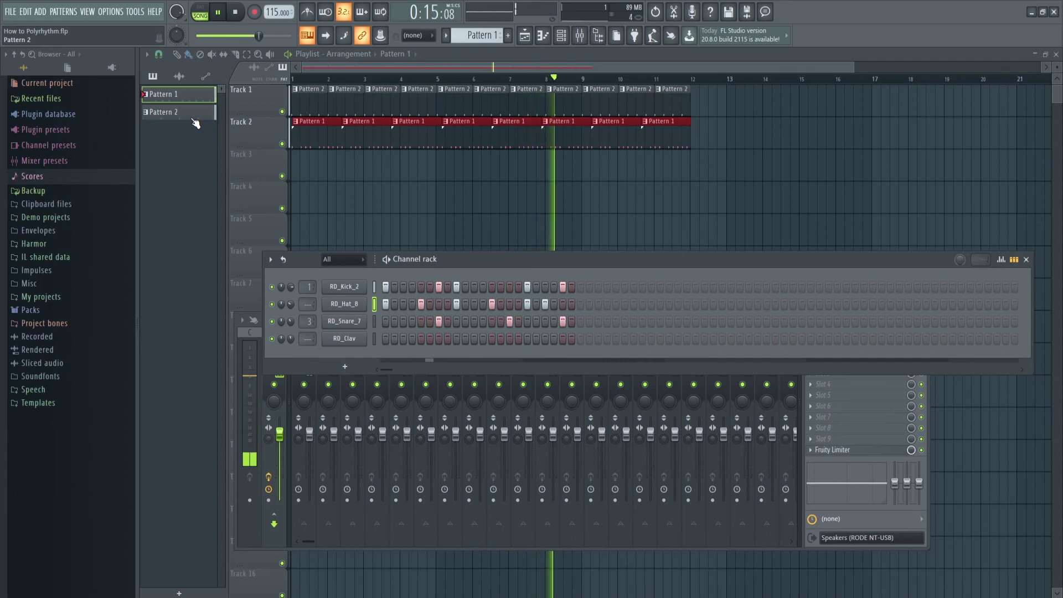
pyautogui.press('space')
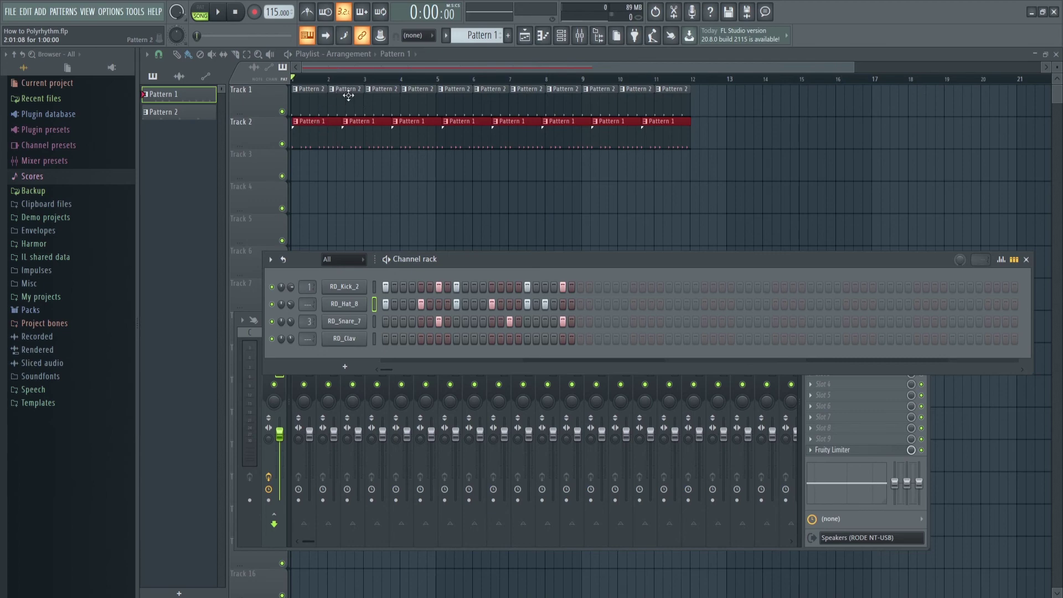
# Bring the playlist to the front and remove a stray Pattern 1 clip from Track 4
pyautogui.rightClick(266, 136)
pyautogui.click(397, 68)
pyautogui.scroll(5, 395, 68)
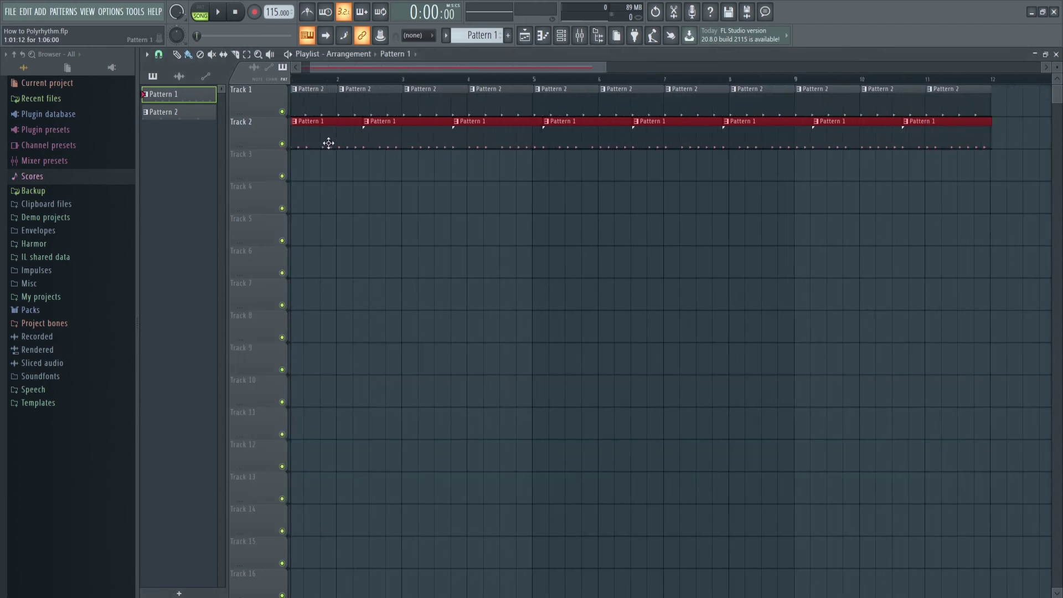
pyautogui.click(380, 191)
pyautogui.rightClick(380, 191)
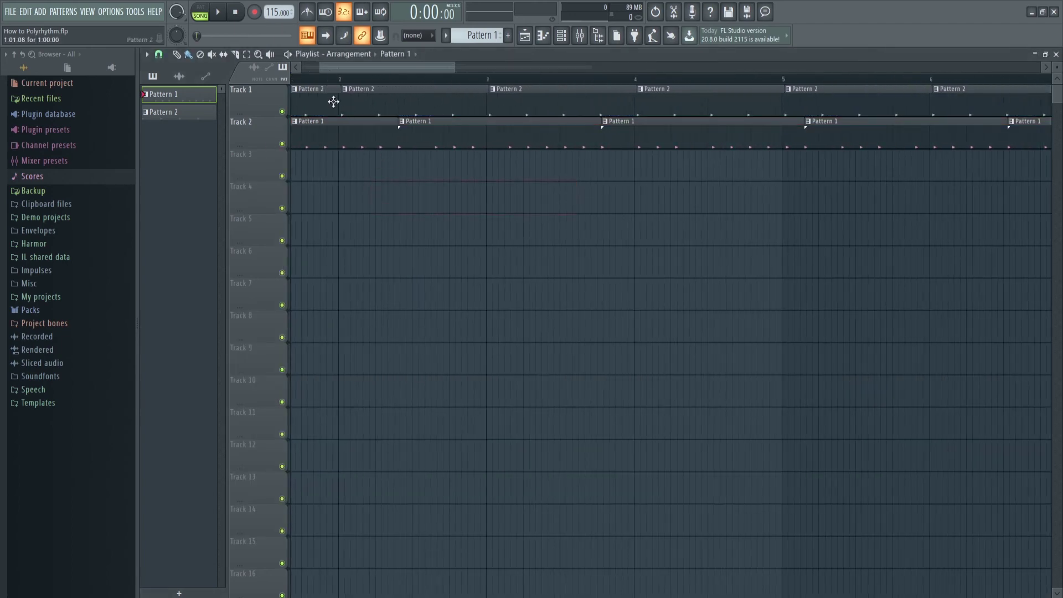
# Scroll and zoom the playlist to review the Track 1 and Track 2 loops up to bar 12
pyautogui.hscroll(-2, 299, 67)
pyautogui.hscroll(-1, 282, 67)
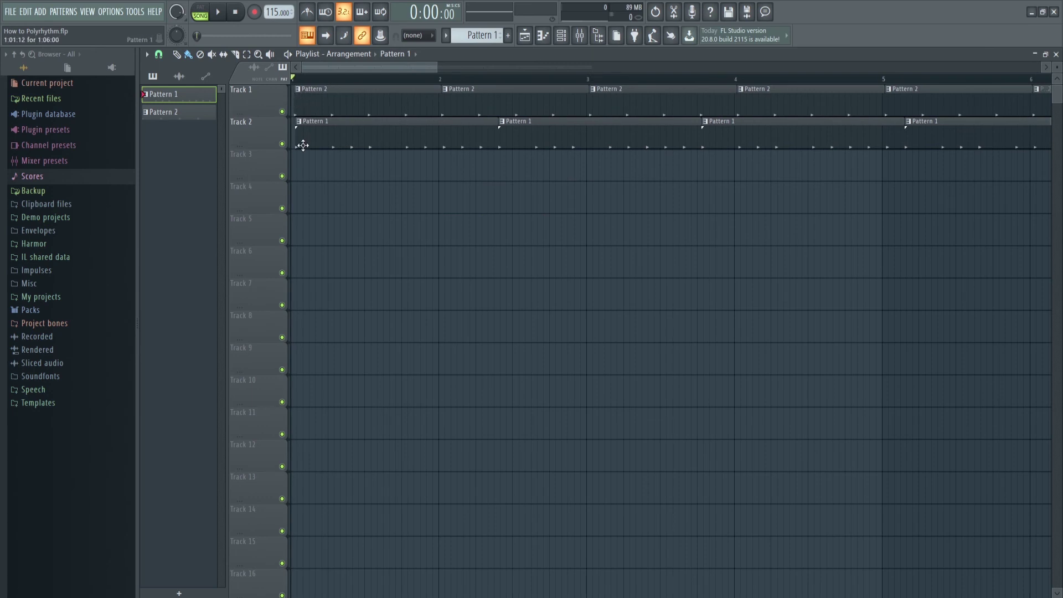
pyautogui.scroll(5, 323, 79)
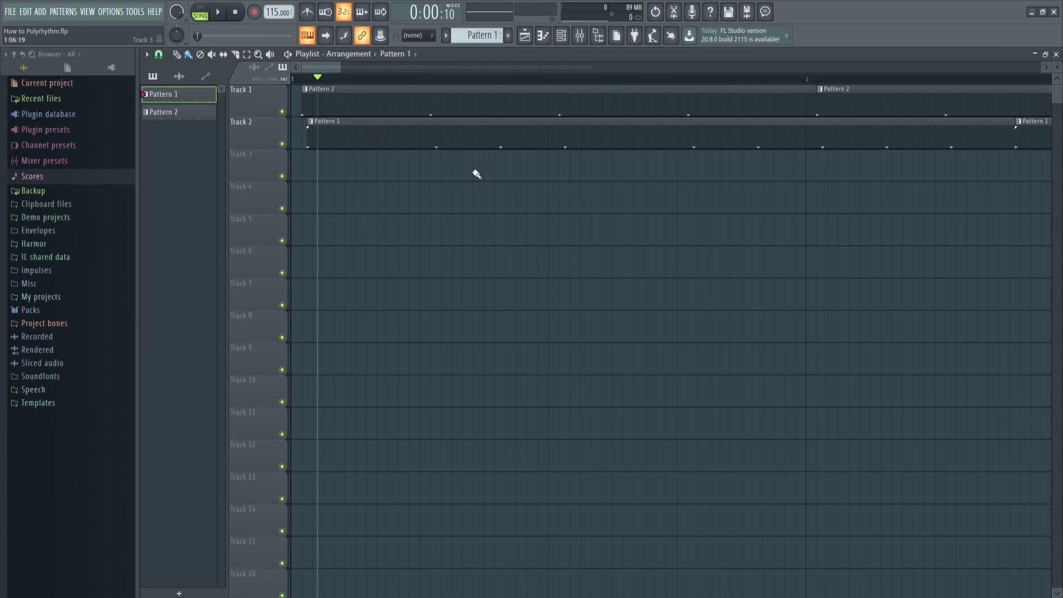
pyautogui.moveTo(334, 71); pyautogui.dragTo(344, 69)
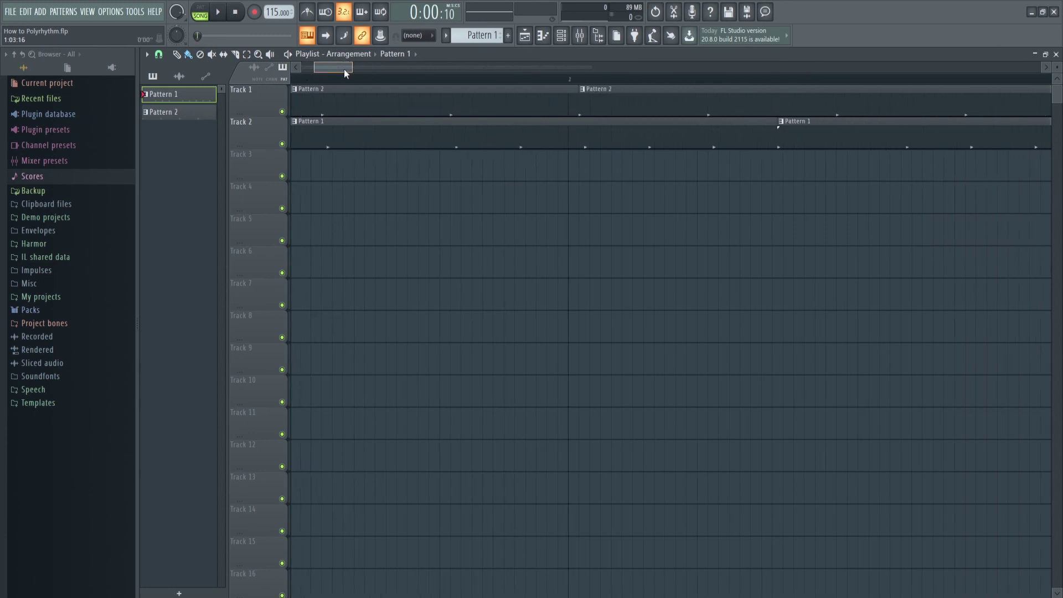
pyautogui.scroll(-5, 361, 111)
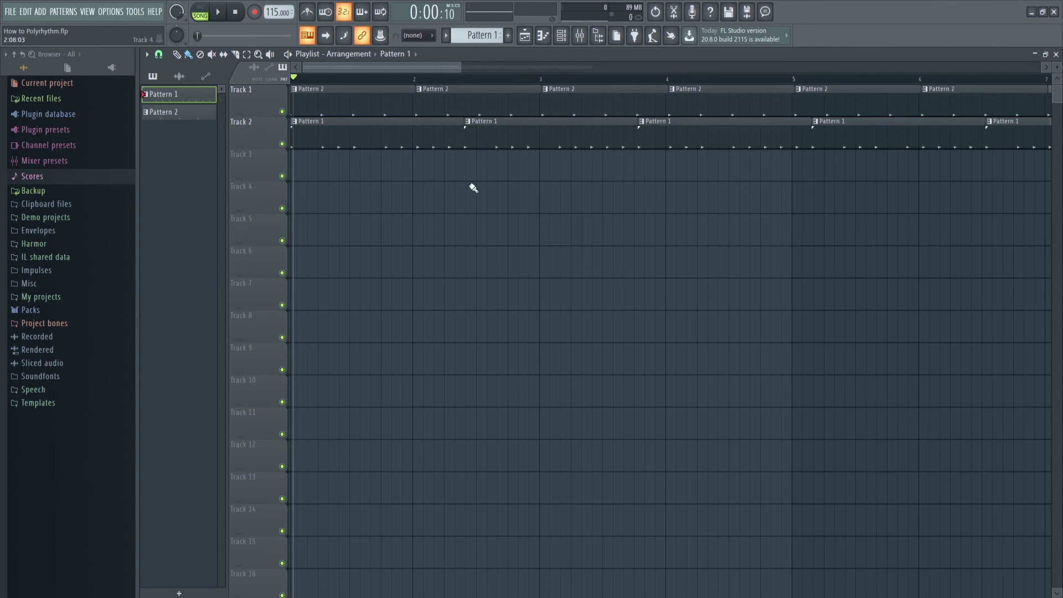
pyautogui.moveTo(363, 65); pyautogui.dragTo(583, 83)
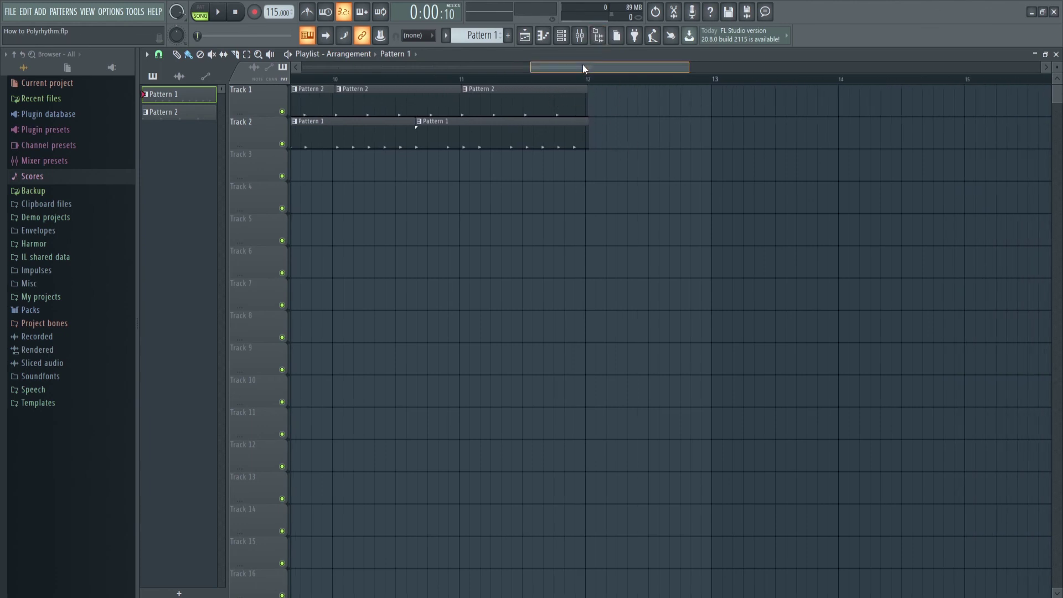
pyautogui.moveTo(584, 65); pyautogui.dragTo(314, 59)
pyautogui.scroll(-5, 388, 210)
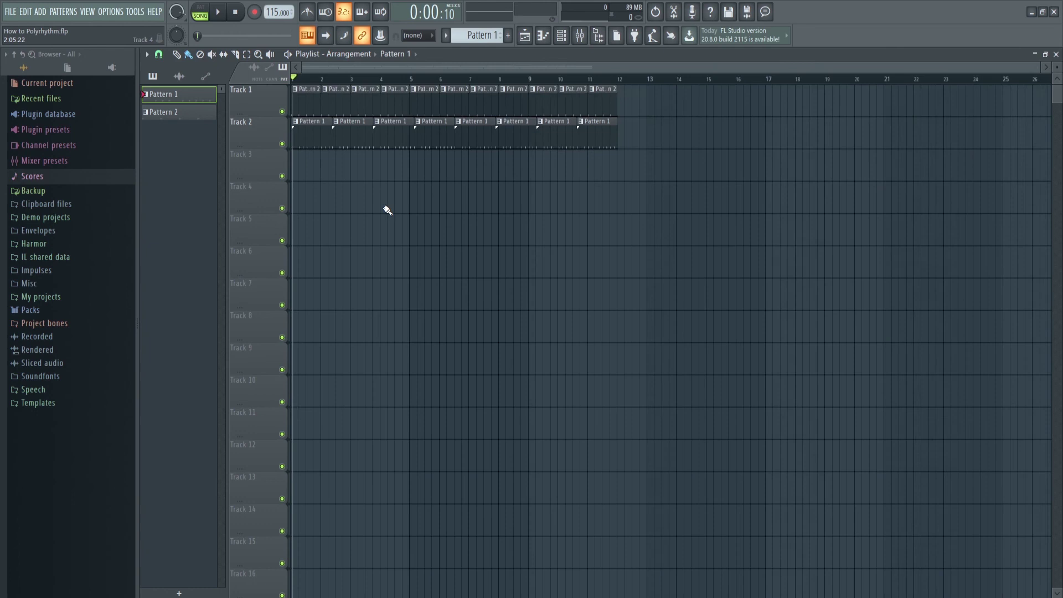